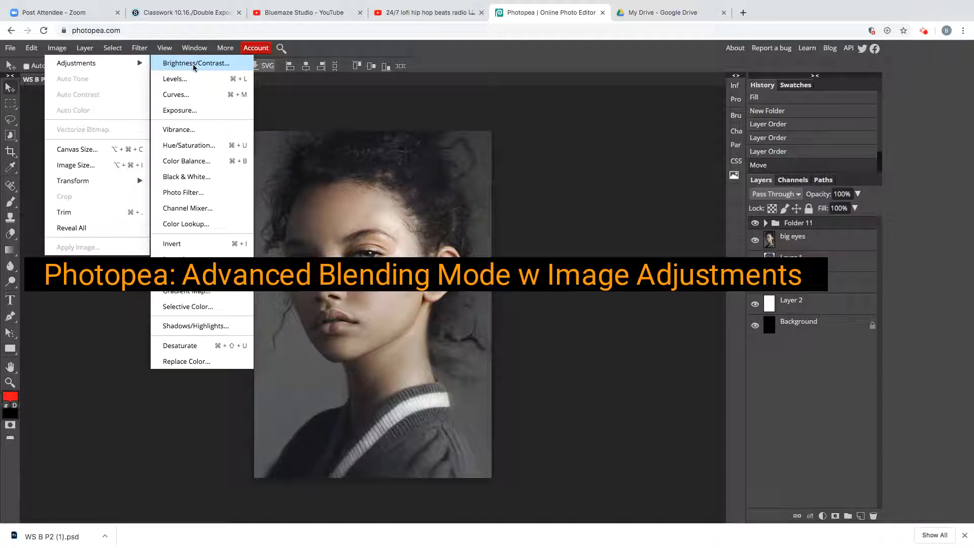
Step: Move the "big eyes" layer below Layer 1 and hide the white Layer 2 and the black Background
left_click(592, 208)
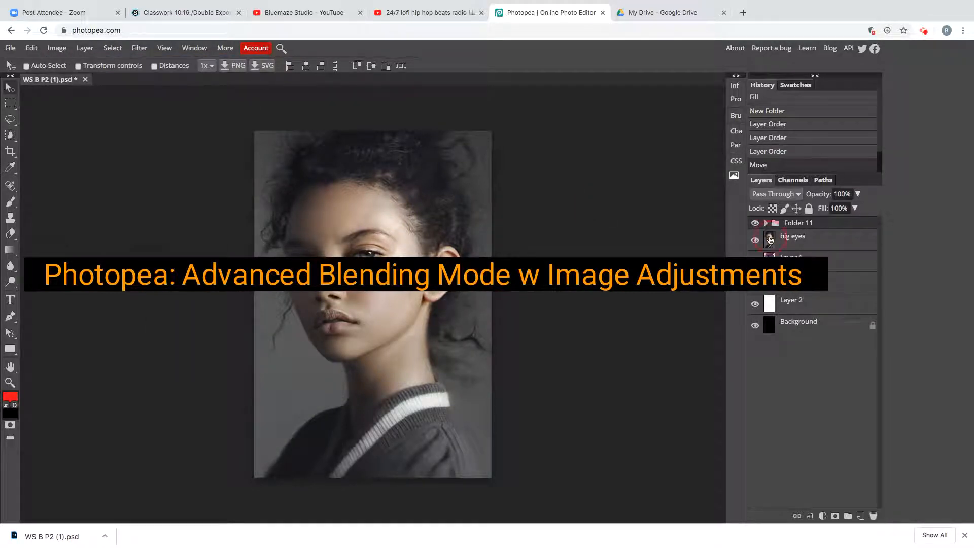
left_click(769, 240)
left_click_drag(769, 239, 770, 258)
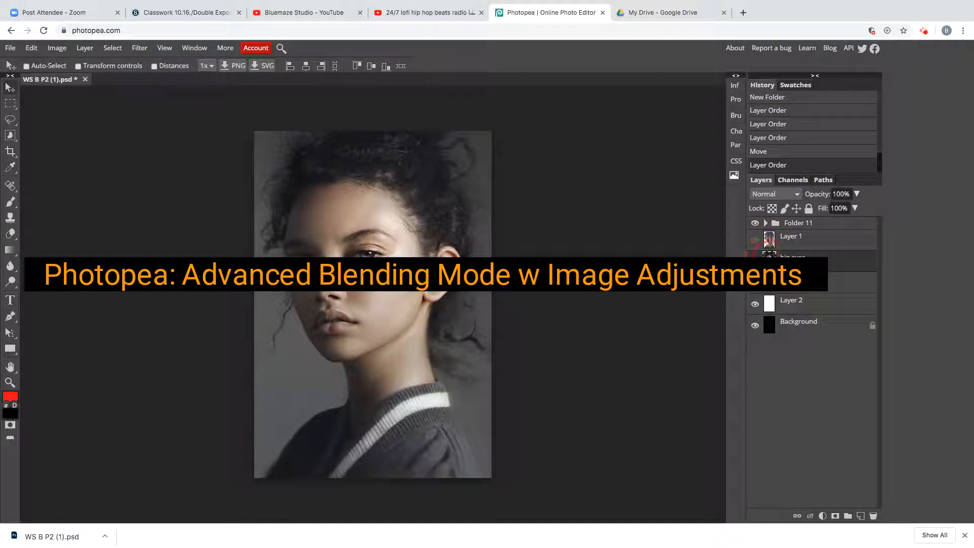
left_click(755, 304)
left_click(755, 325)
Step: Set the "big eyes" layer to Darken, hide the gray Layer 2, and preview the blend over the black Background
left_click(796, 196)
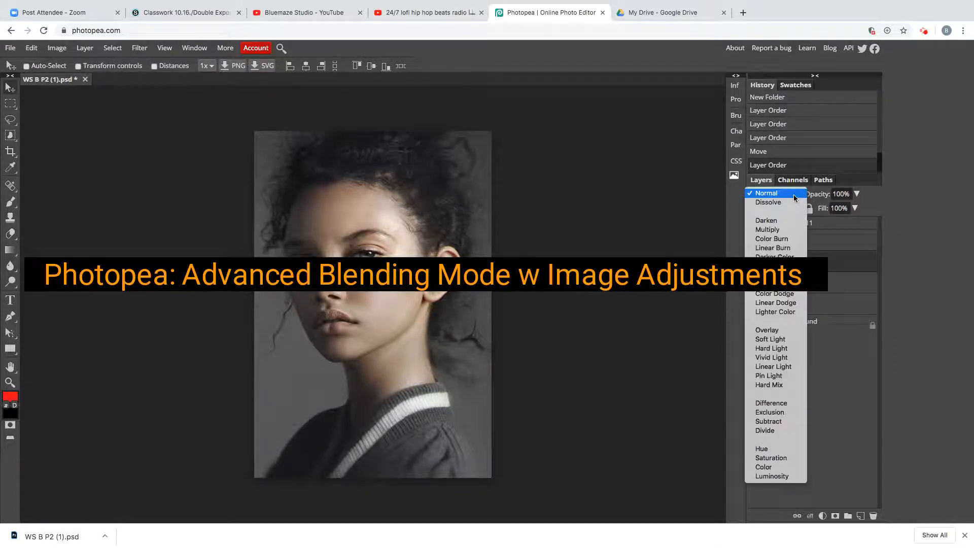
left_click(791, 223)
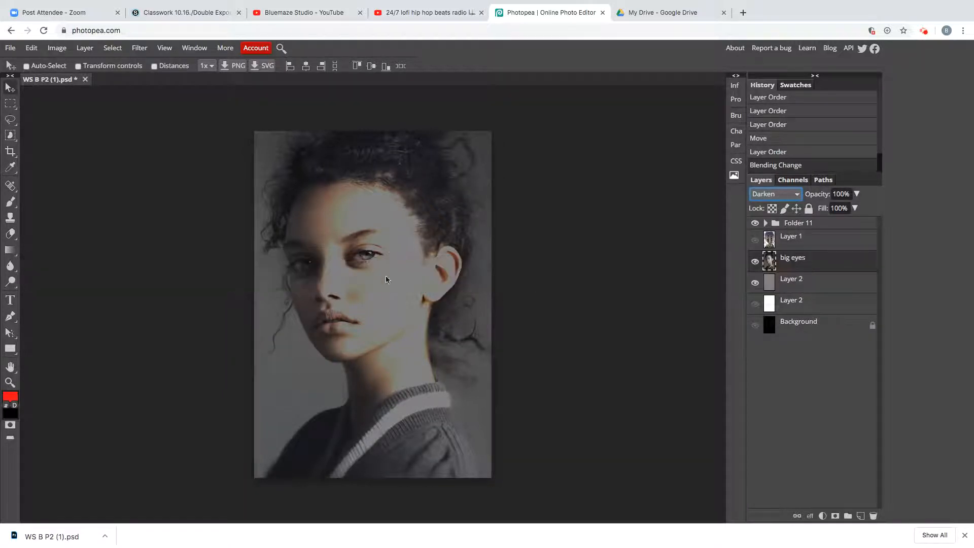
left_click(755, 283)
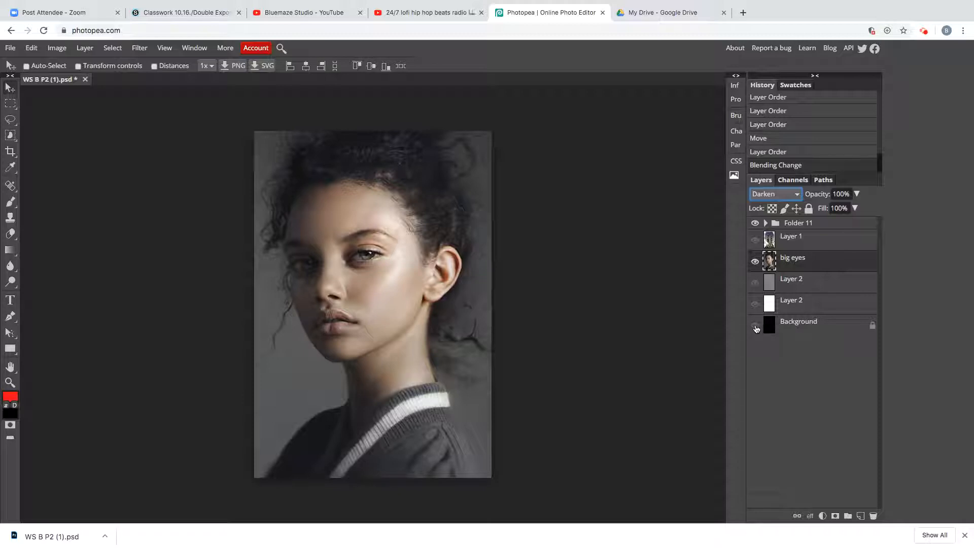
left_click(755, 326)
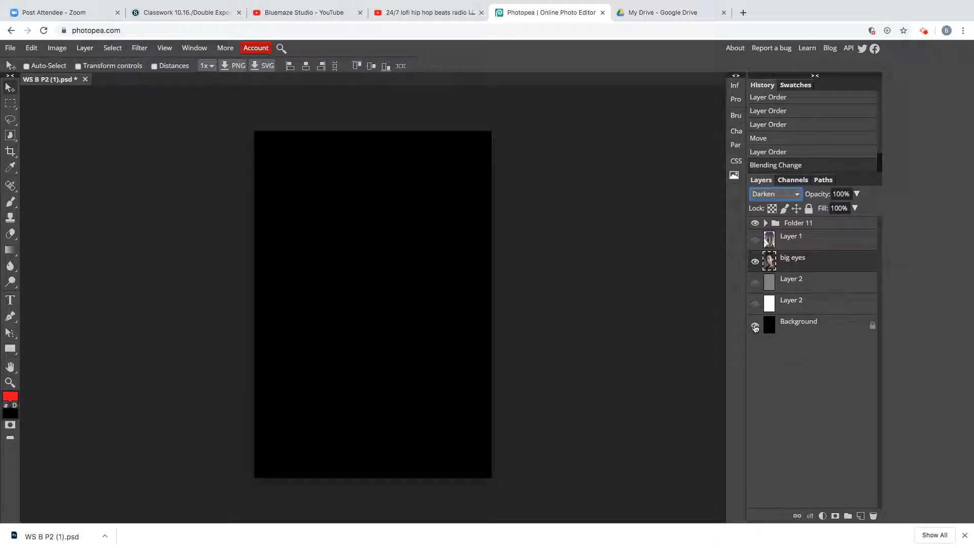
left_click(755, 327)
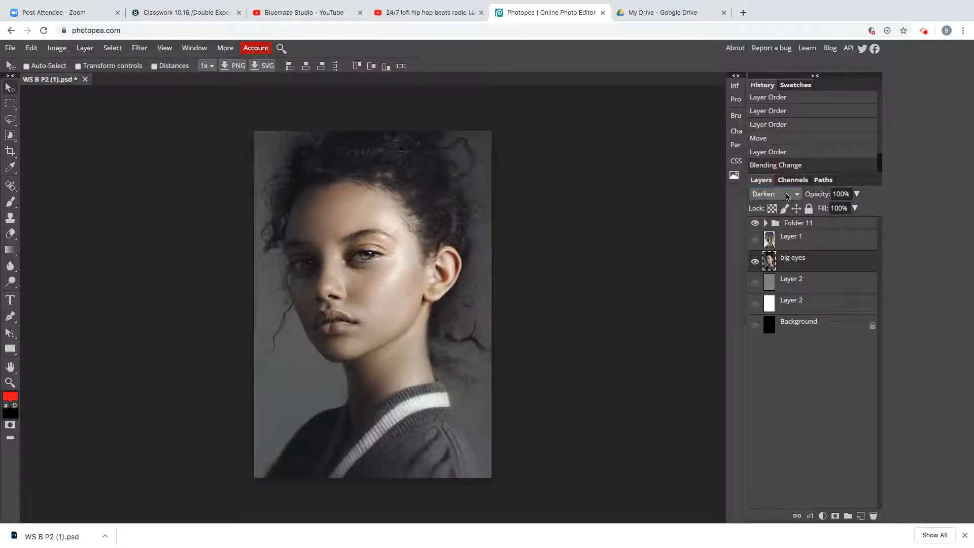
Step: Set the "big eyes" layer to Lighten and preview it in turn over the gray, white and black layers
left_click(789, 197)
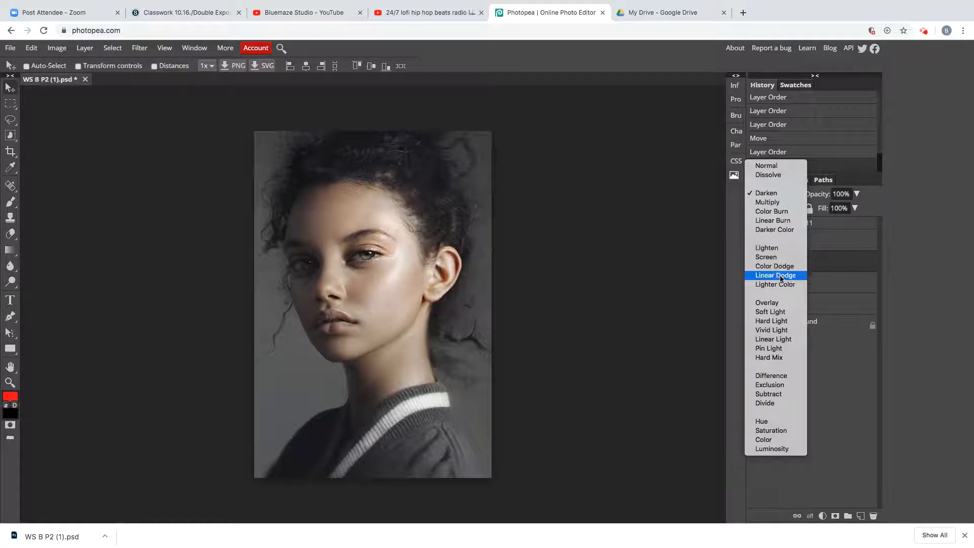
left_click(778, 249)
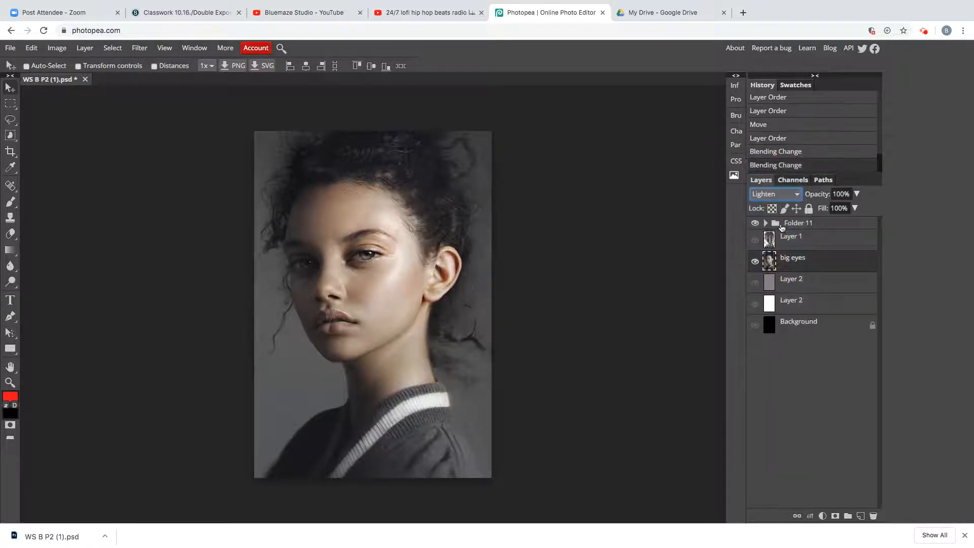
left_click(755, 282)
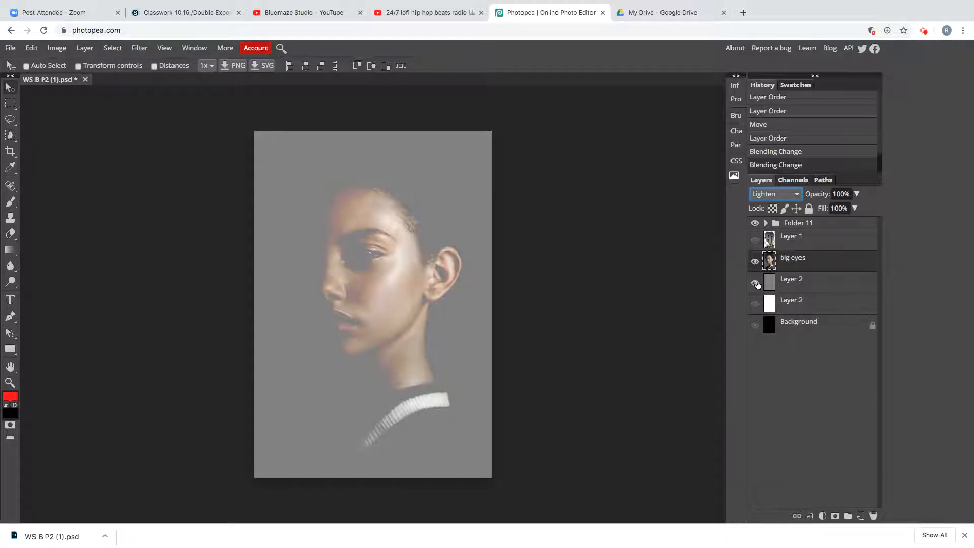
left_click(756, 284)
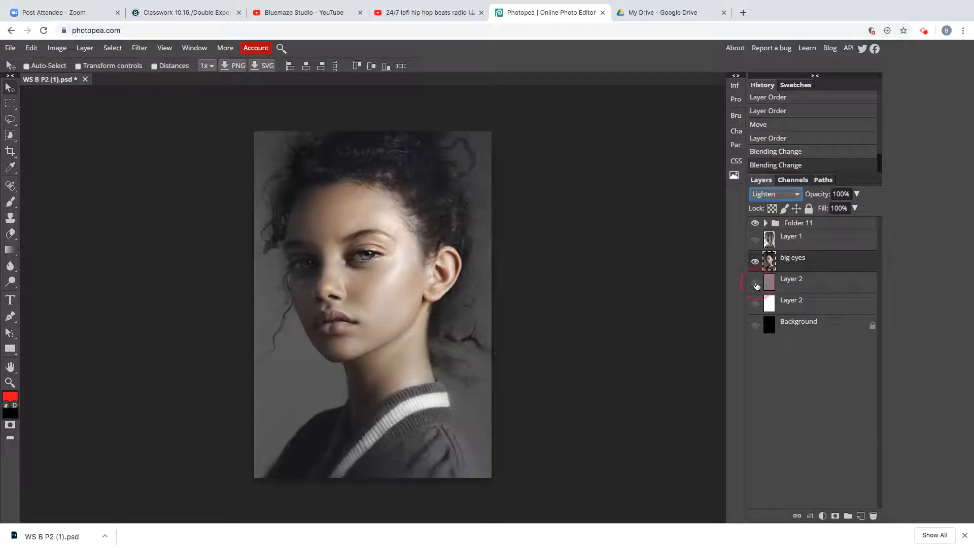
left_click(756, 304)
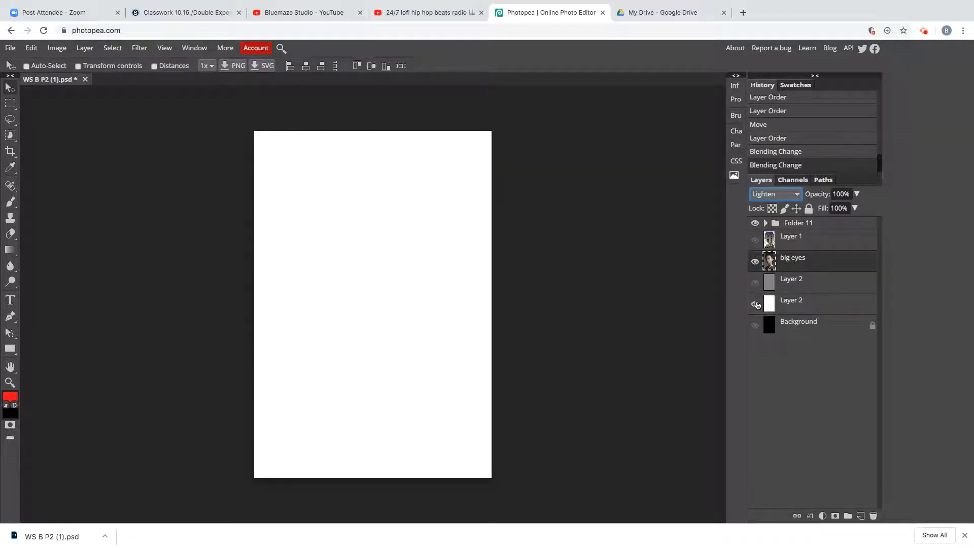
left_click(756, 304)
left_click(755, 326)
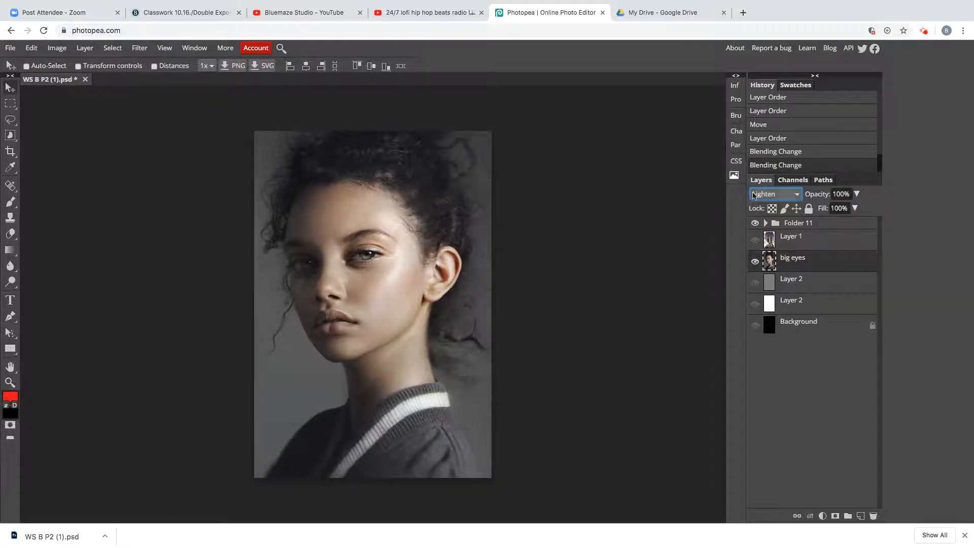
Step: Switch the "big eyes" layer to Screen blending and compare it over the gray, white and black layers one by one
left_click(792, 194)
left_click(793, 203)
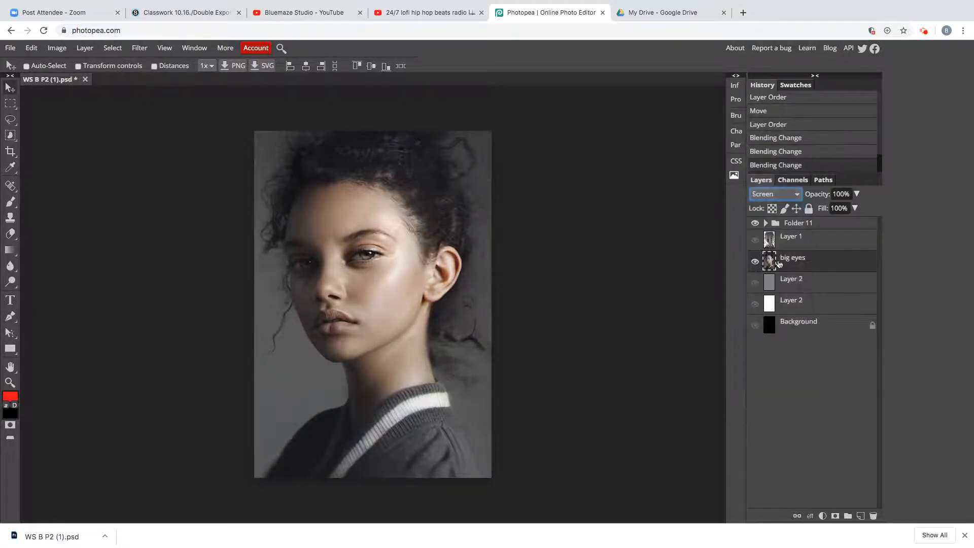
left_click(755, 282)
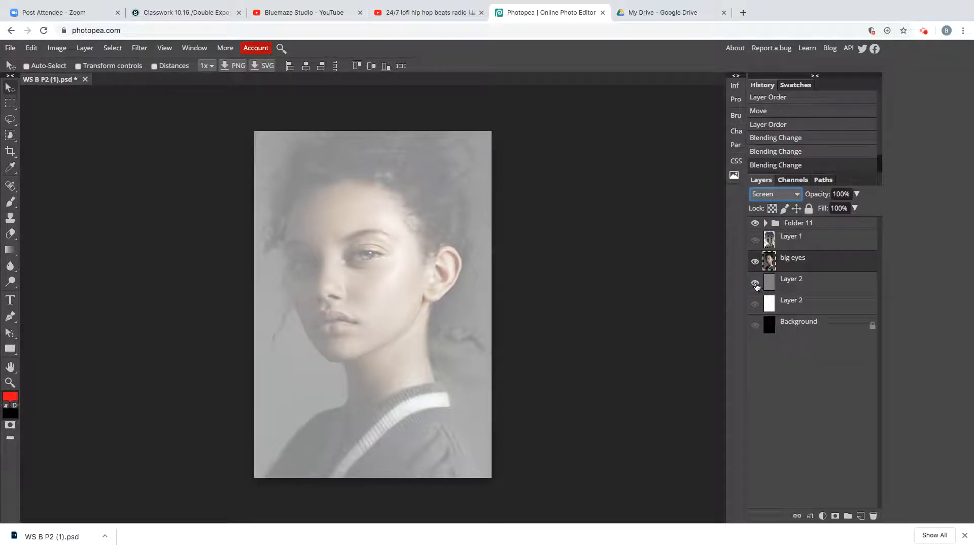
left_click(755, 283)
left_click(755, 305)
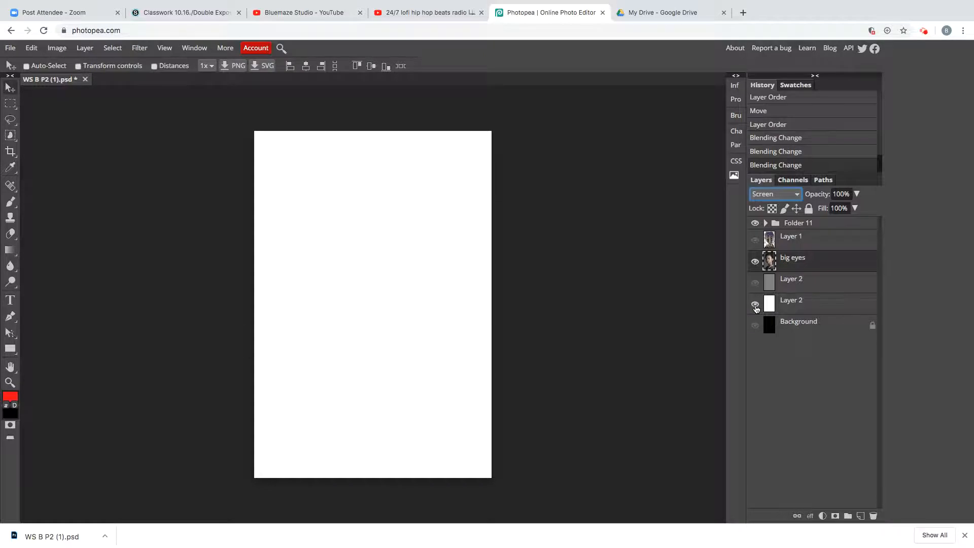
left_click(756, 305)
left_click(755, 328)
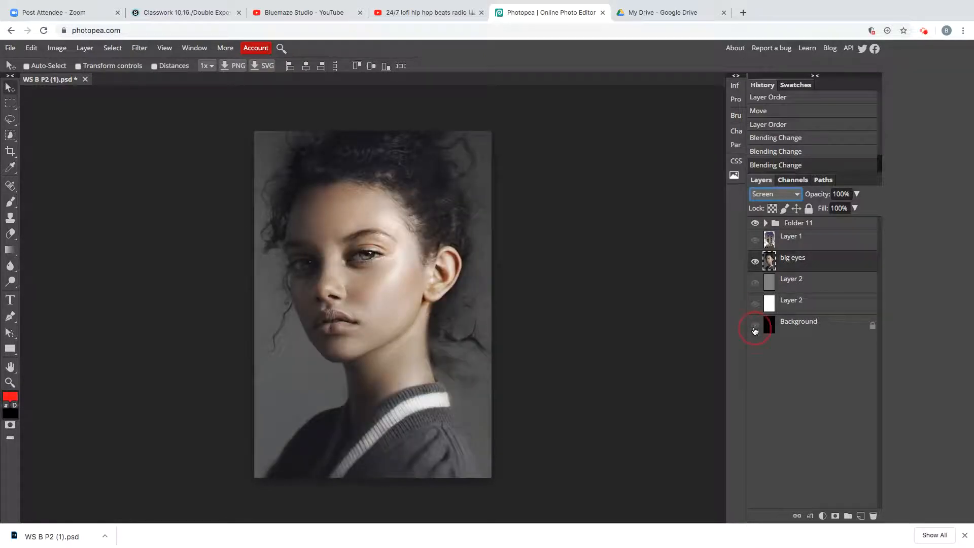
Step: Apply Overlay blending to the "big eyes" layer and check it against the gray, white and black layers separately
left_click(798, 195)
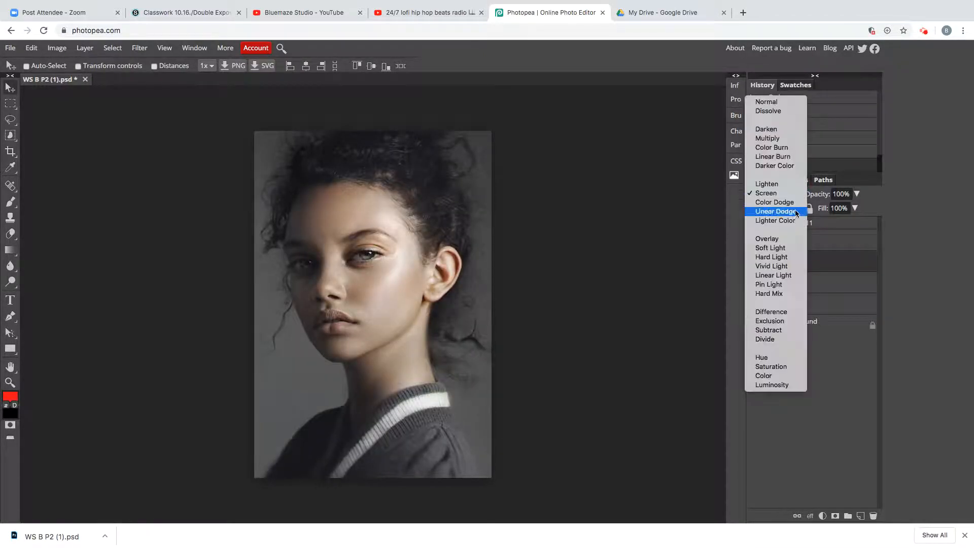
left_click(781, 238)
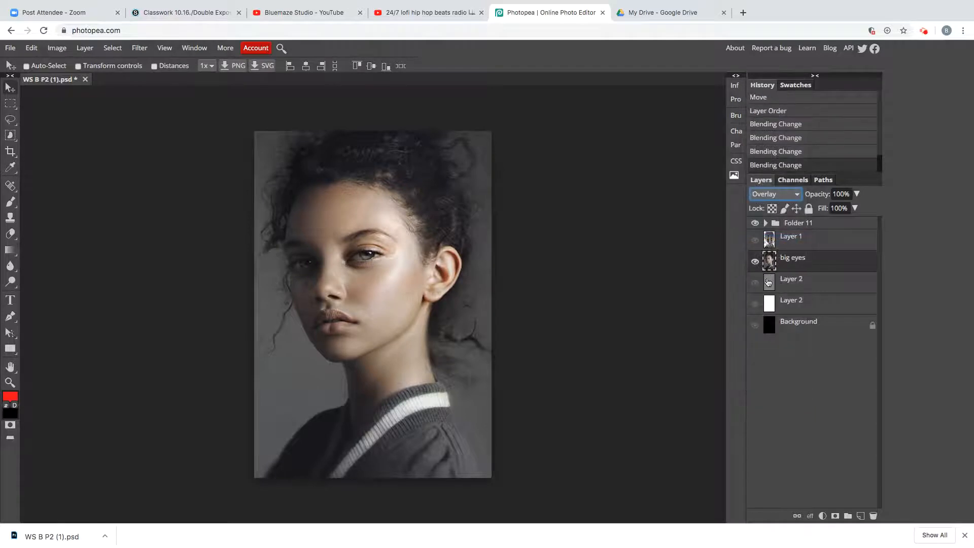
left_click(755, 285)
left_click(756, 304)
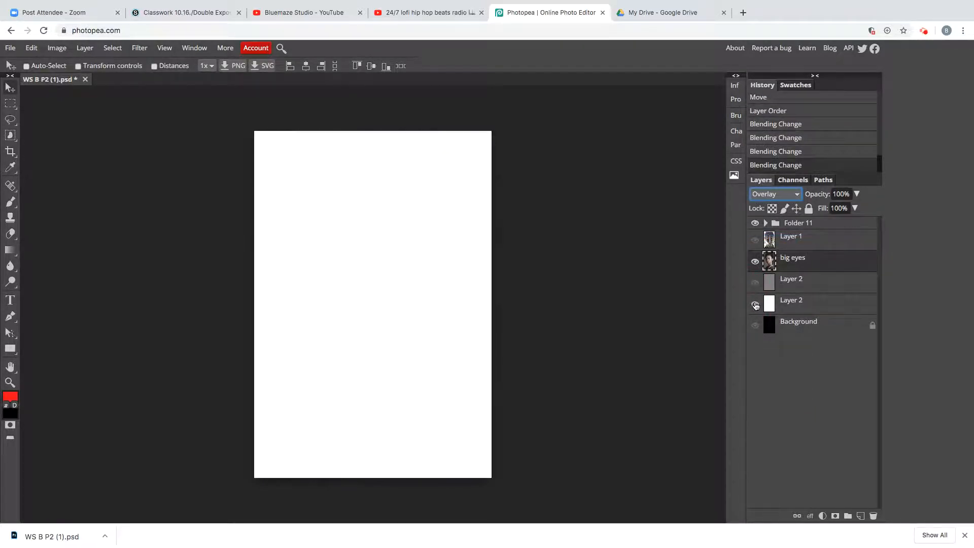
left_click(755, 303)
left_click(756, 325)
left_click(756, 328)
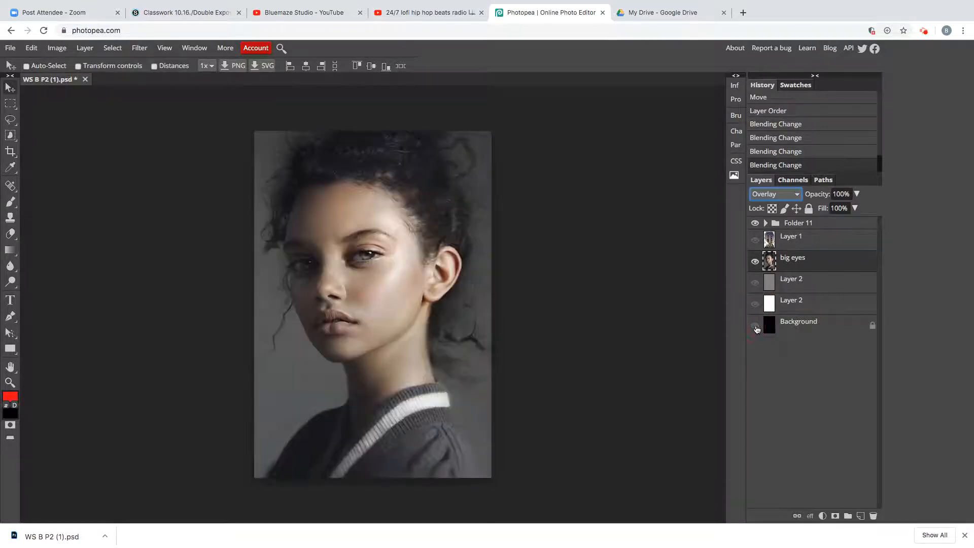
Step: Change the "big eyes" layer to Soft Light and test it over the gray, white and black layers in turn
left_click(798, 196)
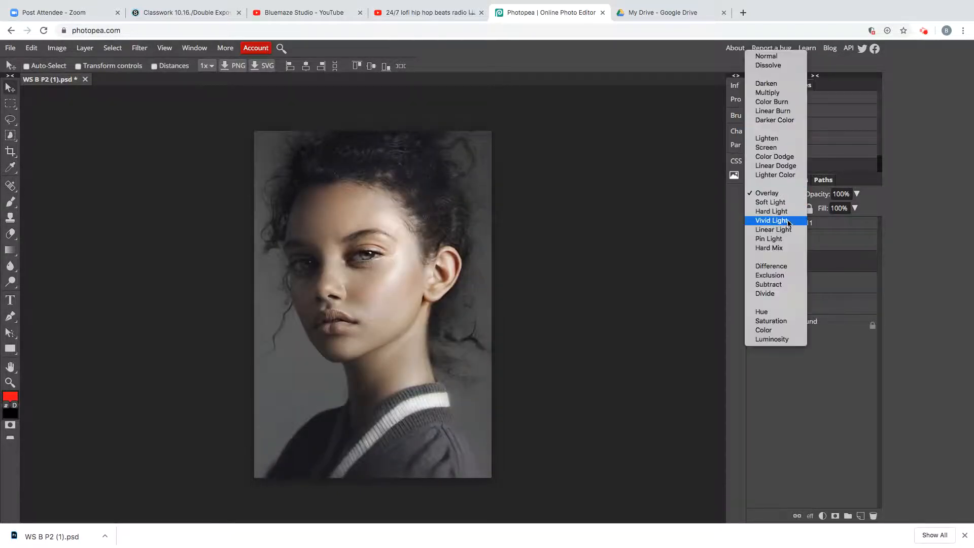
left_click(770, 202)
left_click(755, 284)
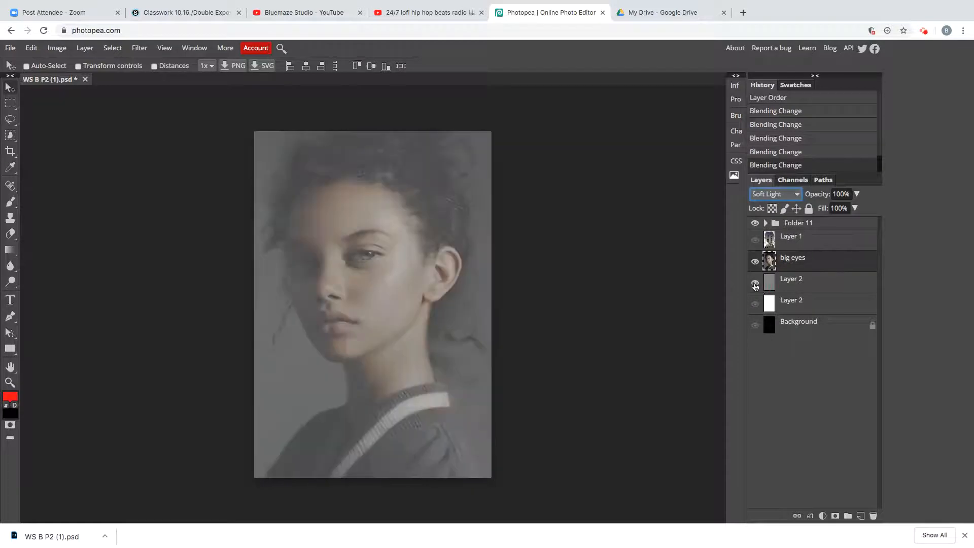
left_click(755, 285)
left_click(756, 305)
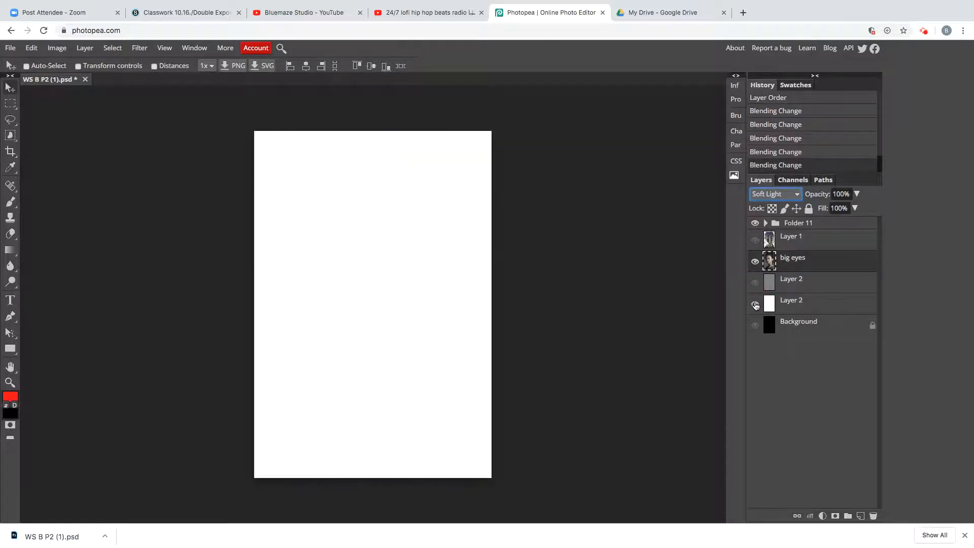
left_click(756, 306)
left_click(755, 325)
left_click(755, 325)
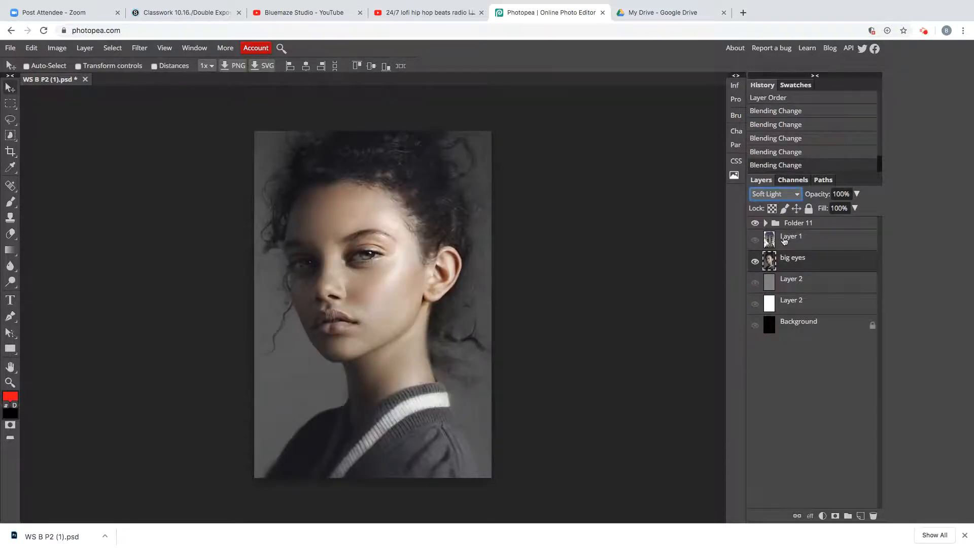
Step: Set the "big eyes" layer to Difference and preview it separately over the gray, white and black layers, leaving those layers hidden
left_click(796, 195)
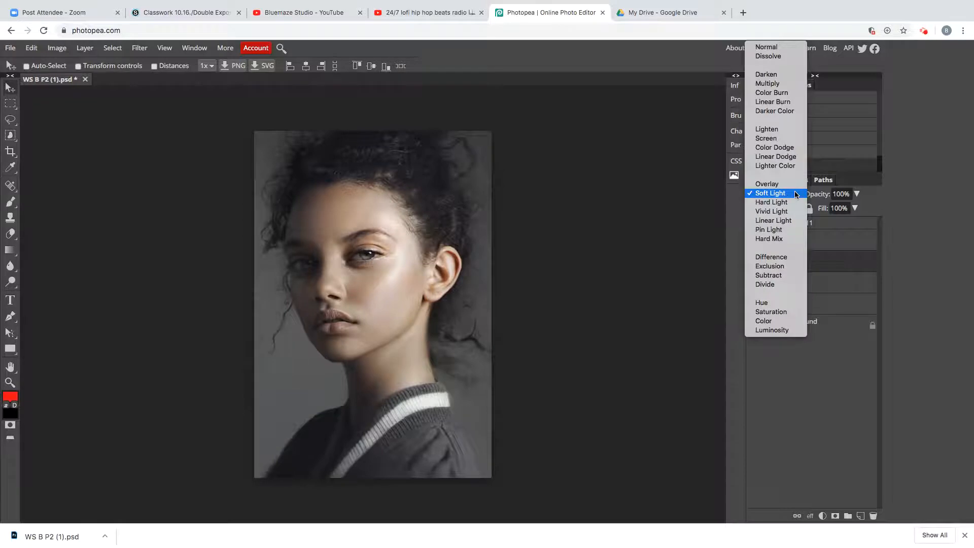
left_click(784, 260)
left_click(755, 286)
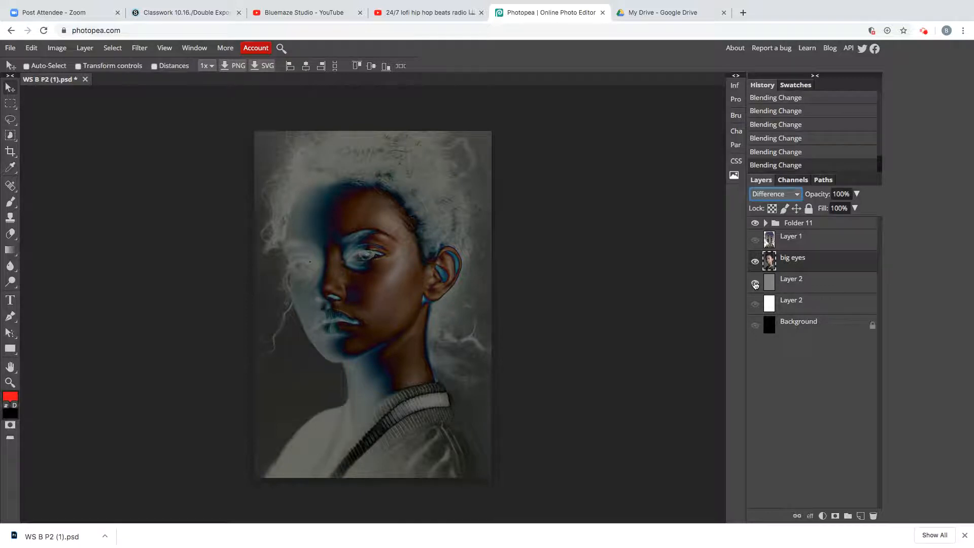
left_click(755, 286)
left_click(755, 305)
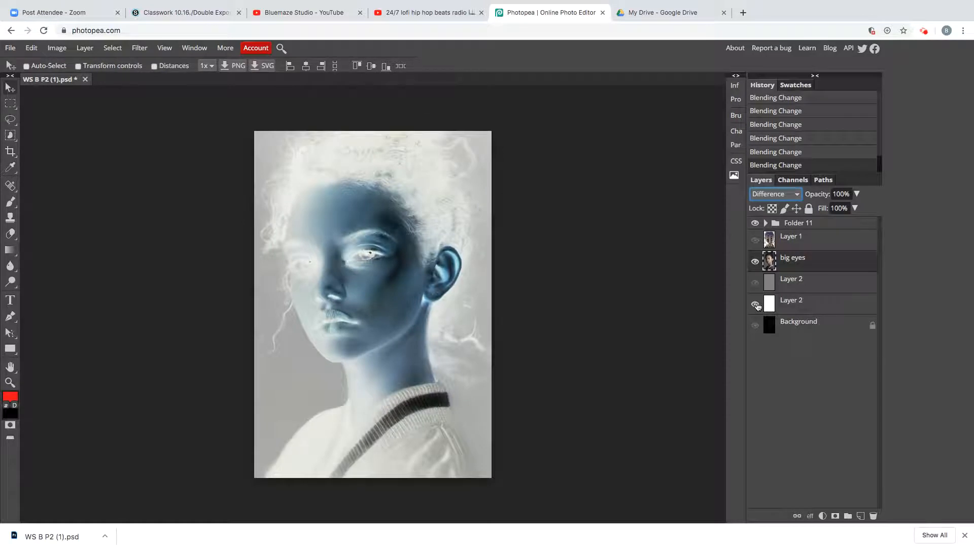
left_click(756, 304)
left_click(756, 326)
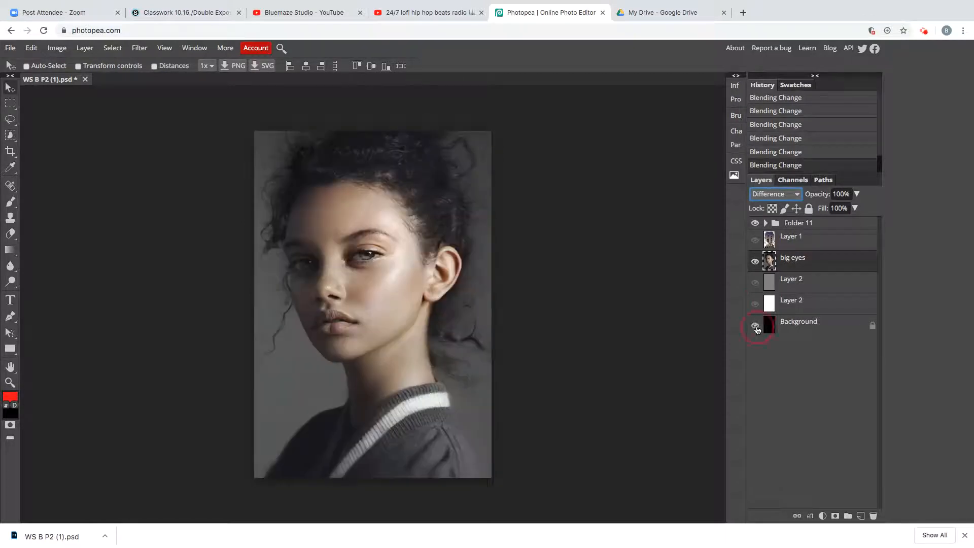
left_click(755, 326)
Step: Move the city-tower Layer 1 directly below the "big eyes" layer and make it visible
left_click(796, 197)
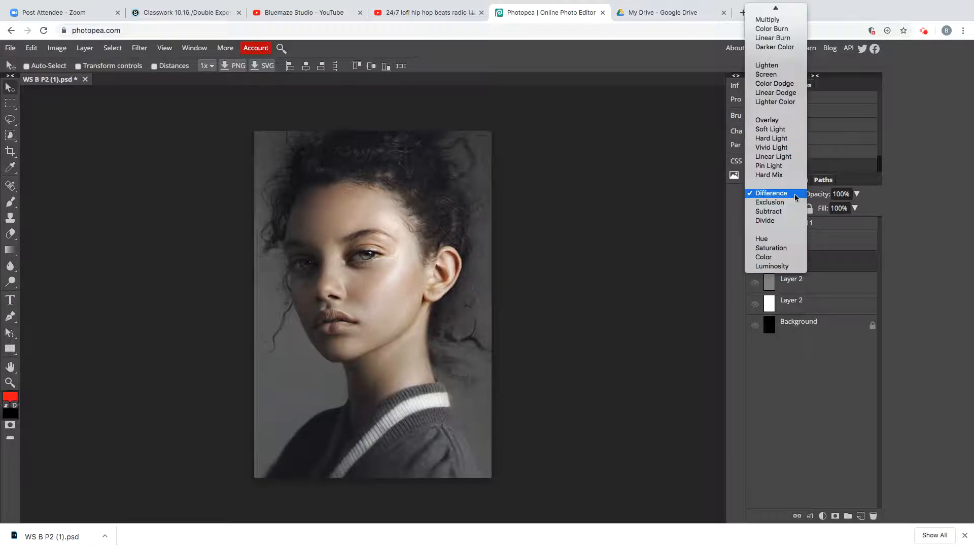
left_click(794, 194)
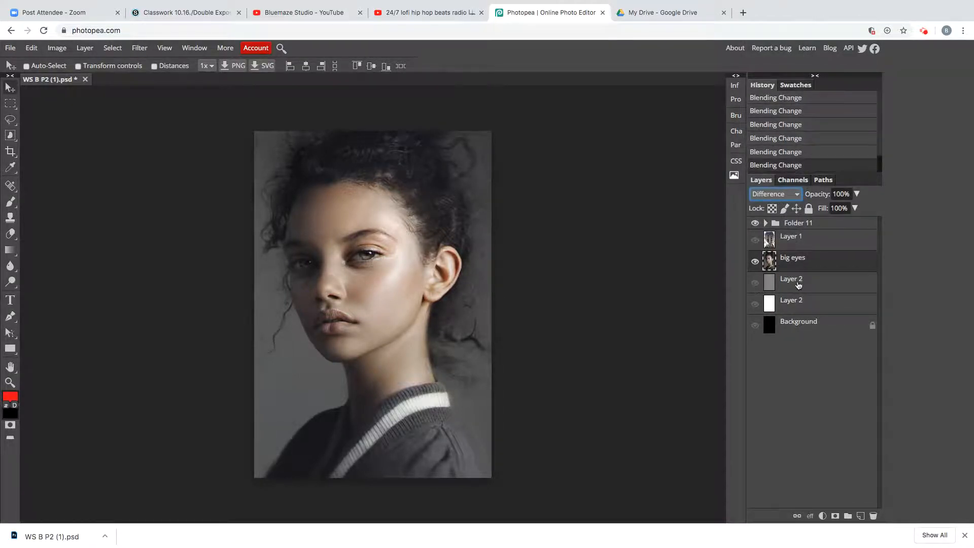
left_click_drag(795, 237, 795, 261)
left_click(756, 262)
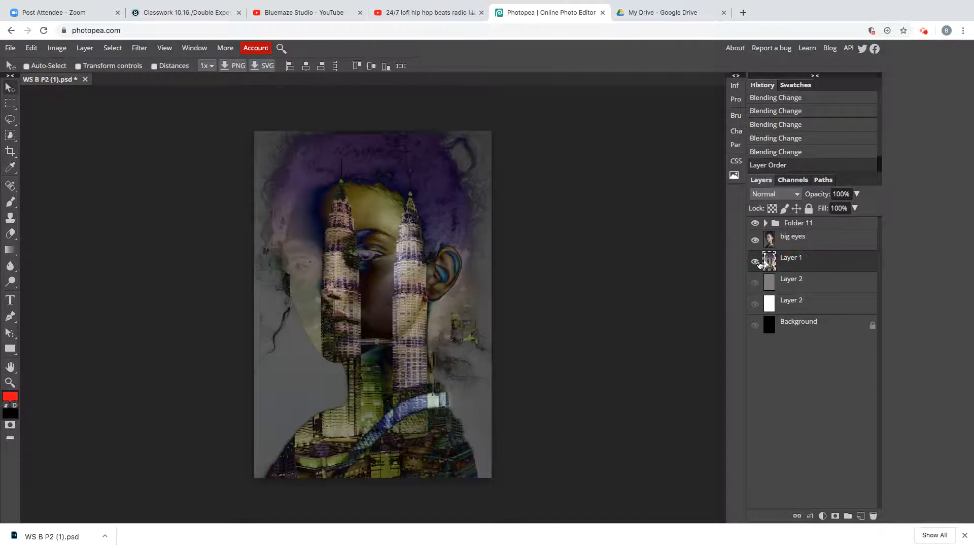
Step: Keep the city-tower Layer 1 in Normal mode and set the "big eyes" layer's blending to Normal
left_click(774, 195)
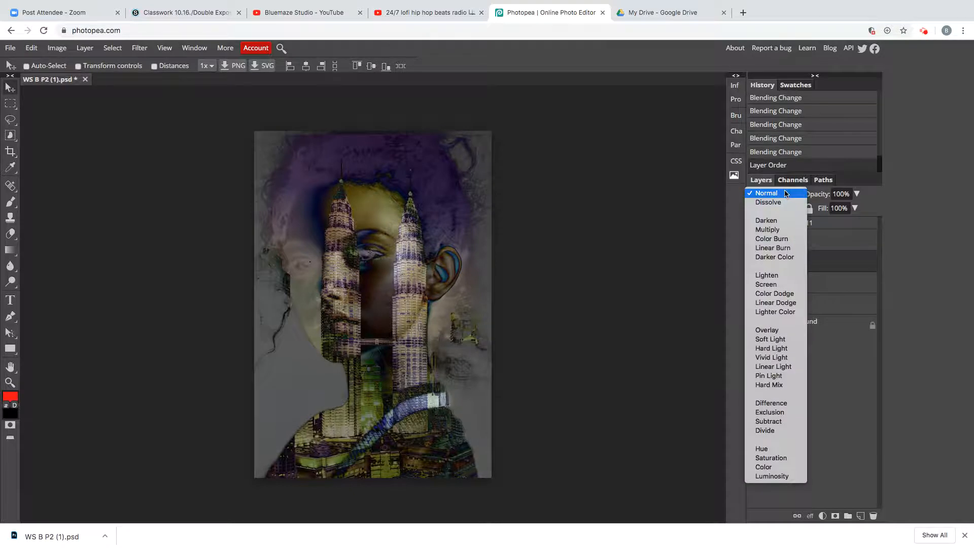
left_click(786, 194)
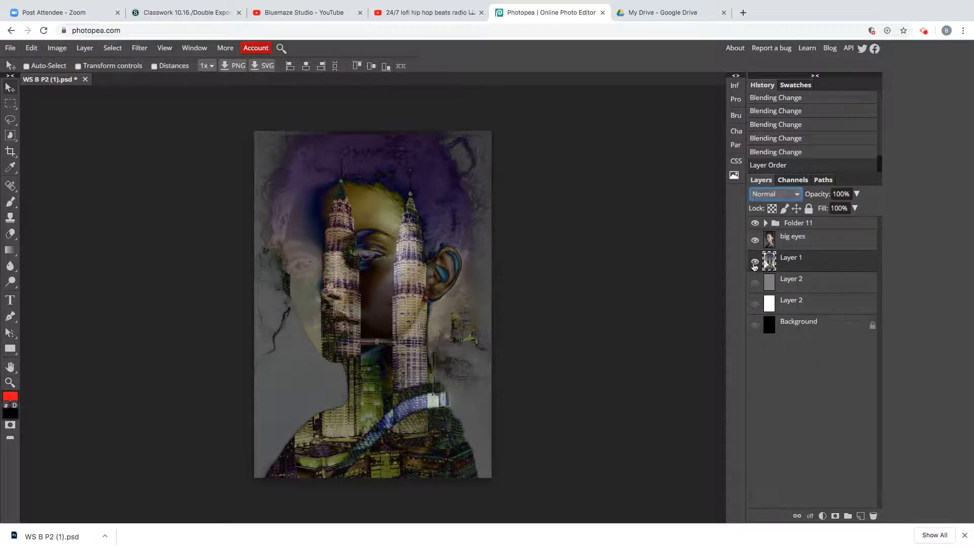
left_click(798, 242)
left_click(796, 196)
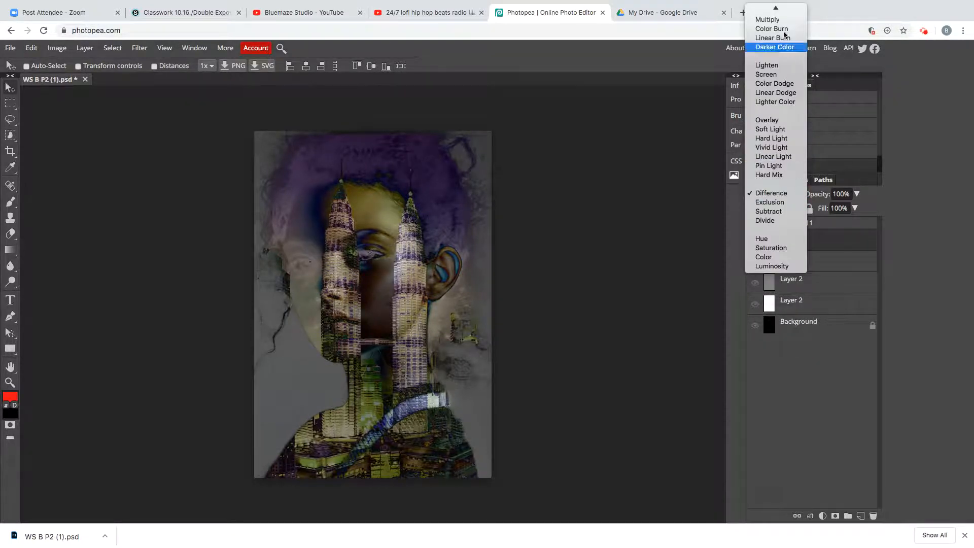
scroll(784, 35, "up", 1)
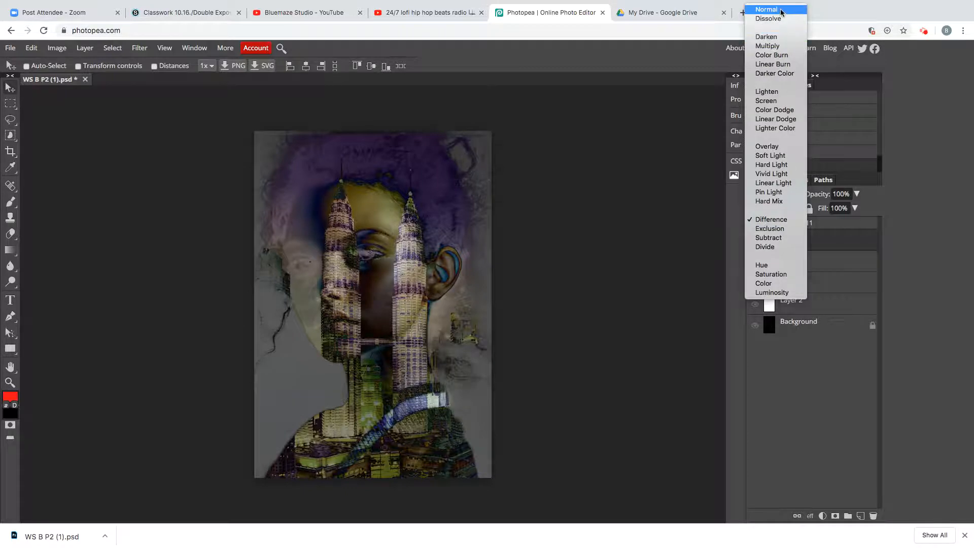
left_click(782, 10)
Step: Try Darken, Multiply, Lighten and Overlay on the "big eyes" layer over the city photo, and return it to Normal
left_click(794, 195)
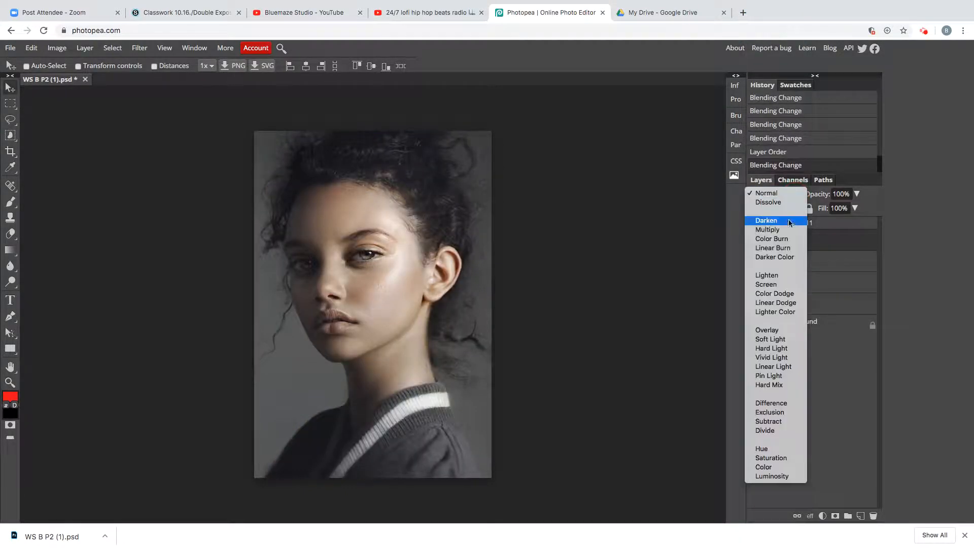
left_click(791, 222)
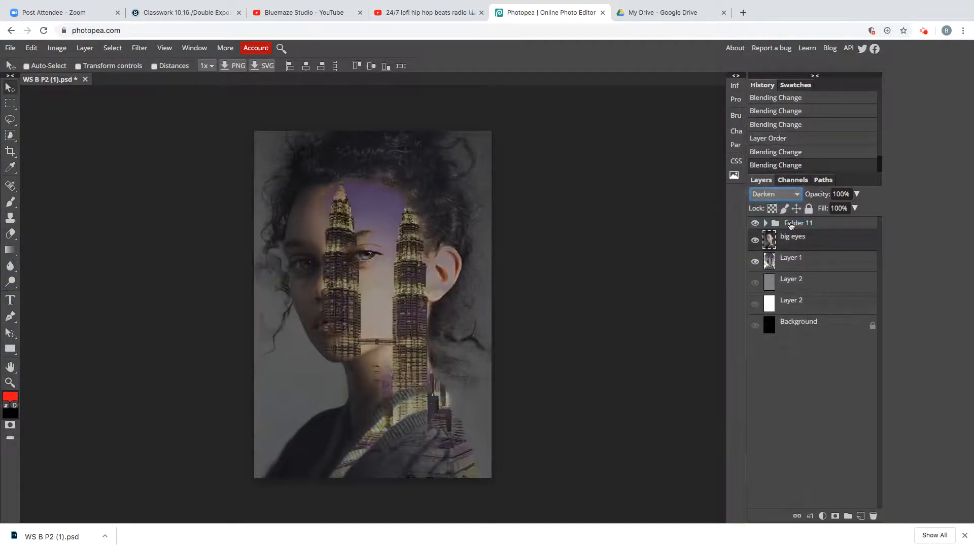
left_click(797, 195)
left_click(795, 206)
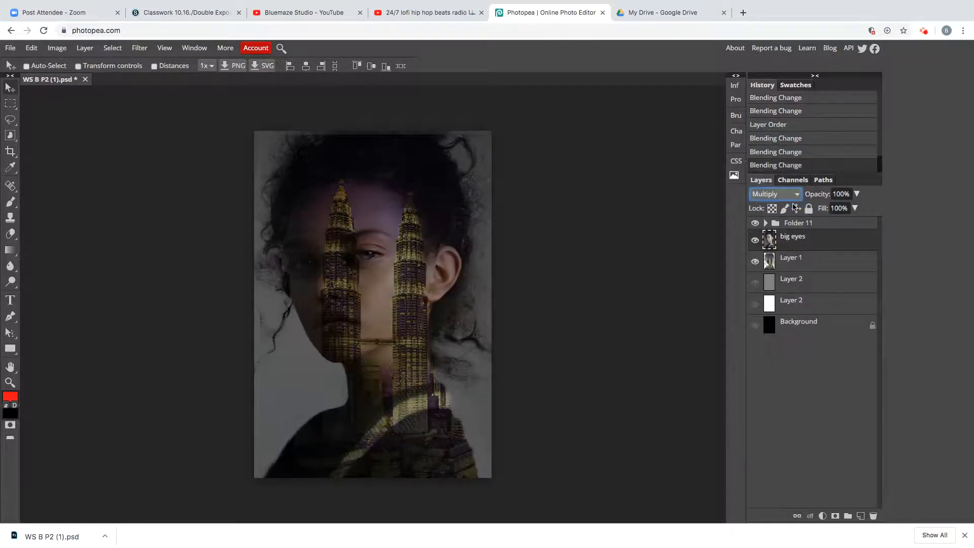
left_click(789, 194)
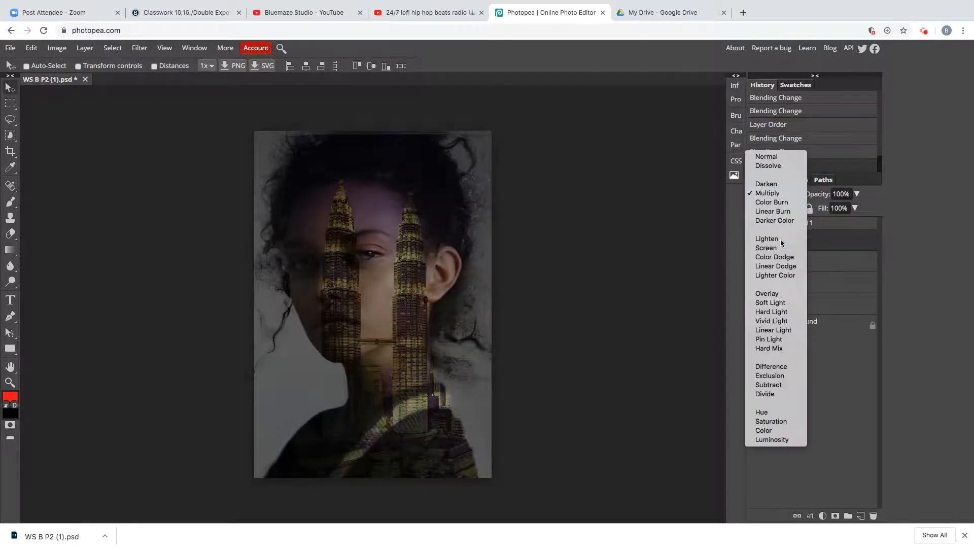
left_click(782, 241)
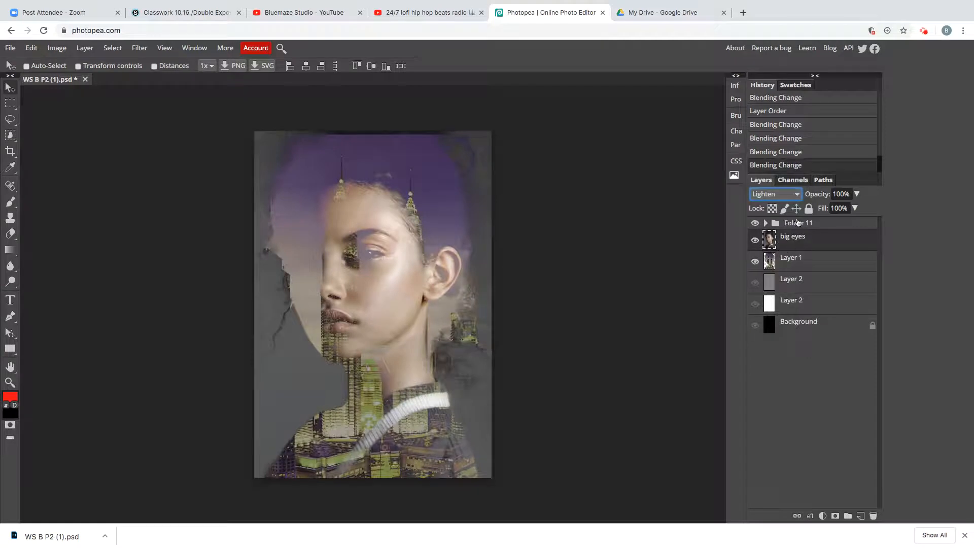
left_click(797, 194)
left_click(786, 249)
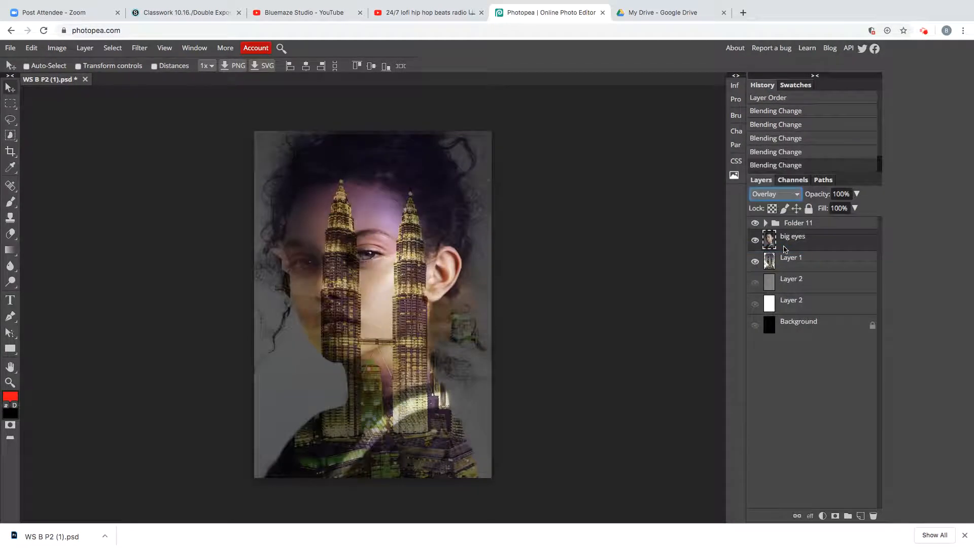
left_click(794, 195)
left_click(767, 56)
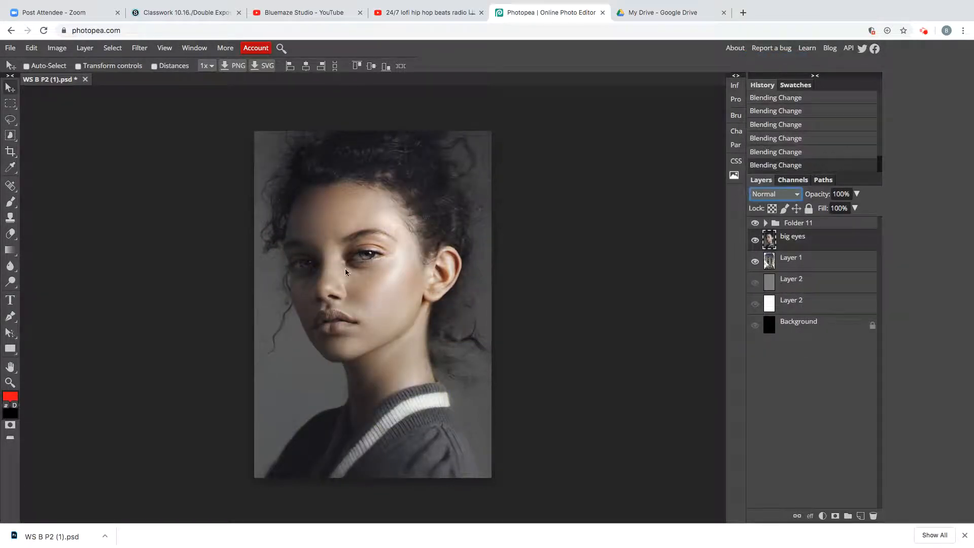
Step: Apply a Brightness/Contrast adjustment to the "big eyes" layer with brightness 24 and contrast 68
left_click(57, 47)
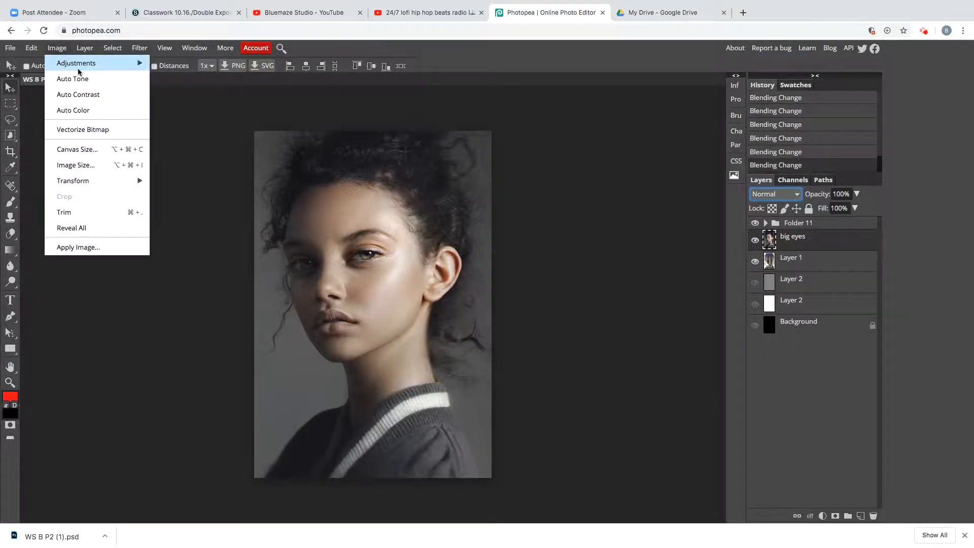
mouse_move(84, 67)
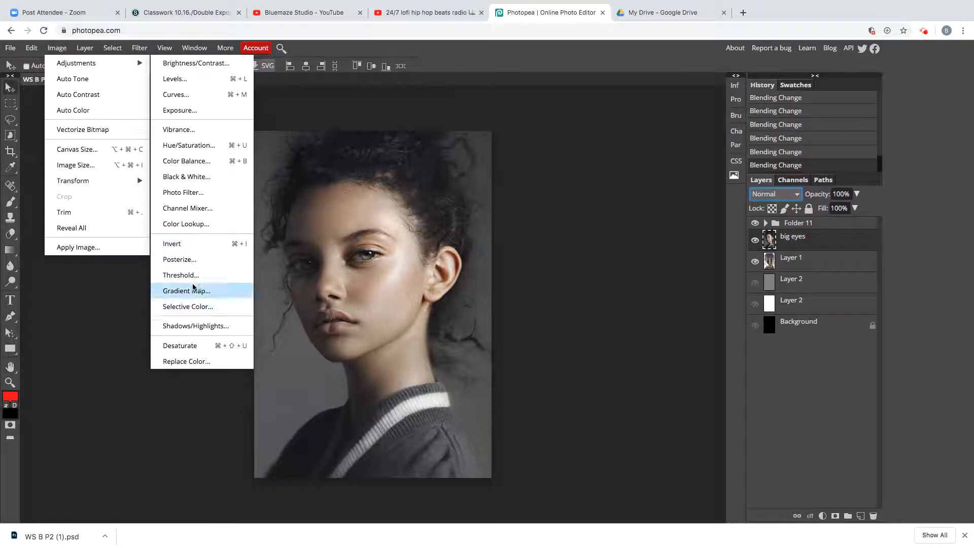
left_click(193, 67)
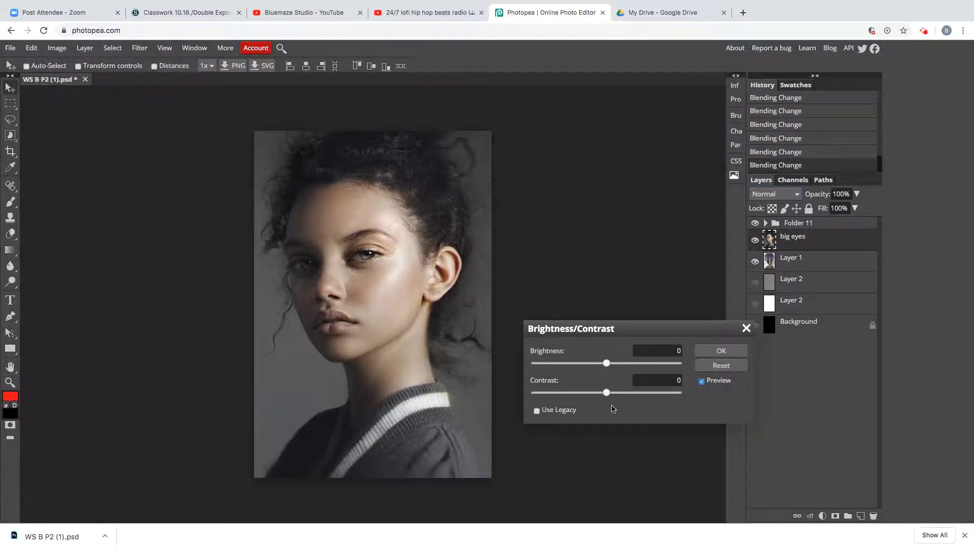
left_click_drag(608, 392, 655, 399)
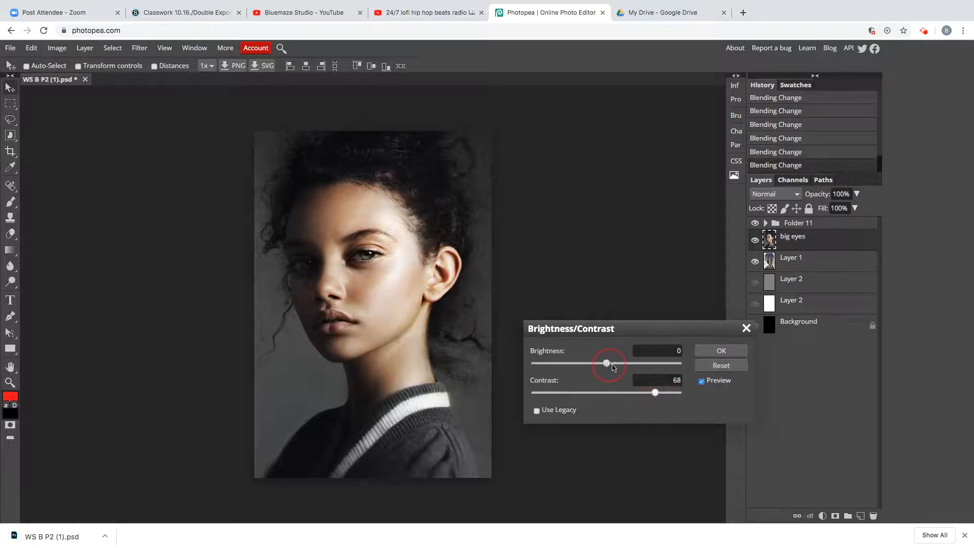
left_click_drag(613, 366, 619, 368)
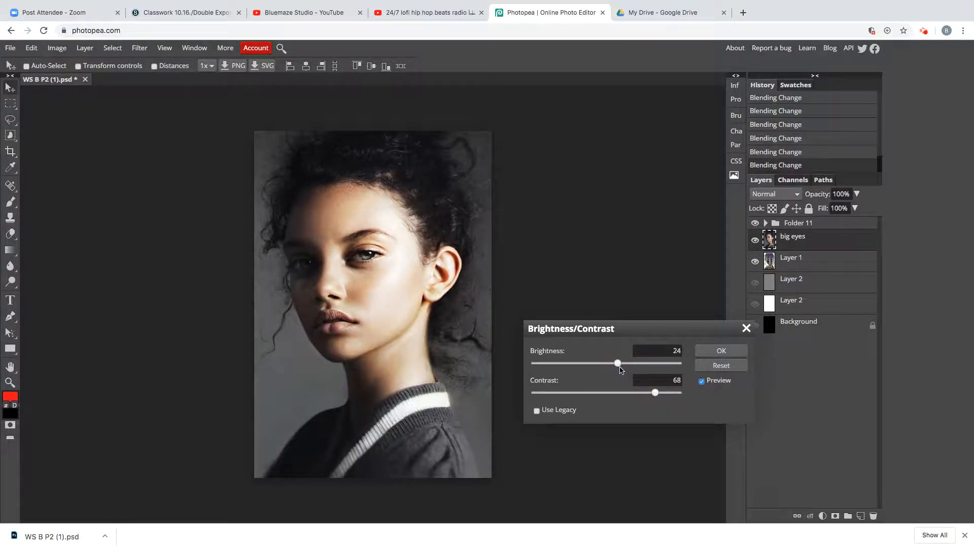
left_click(722, 350)
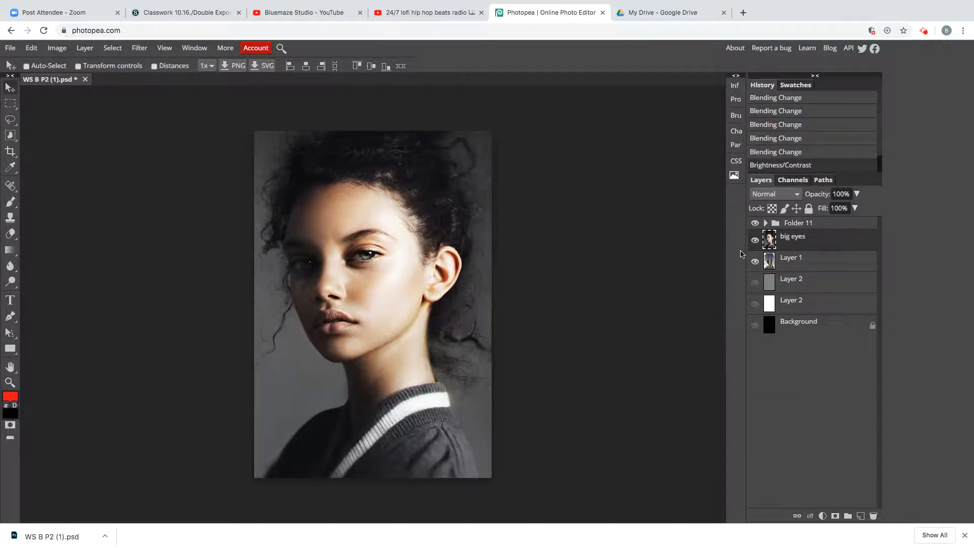
Step: Preview the contrast-boosted "big eyes" layer in Darken, Lighten and Overlay over the city photo, and restore Normal blending
left_click(794, 195)
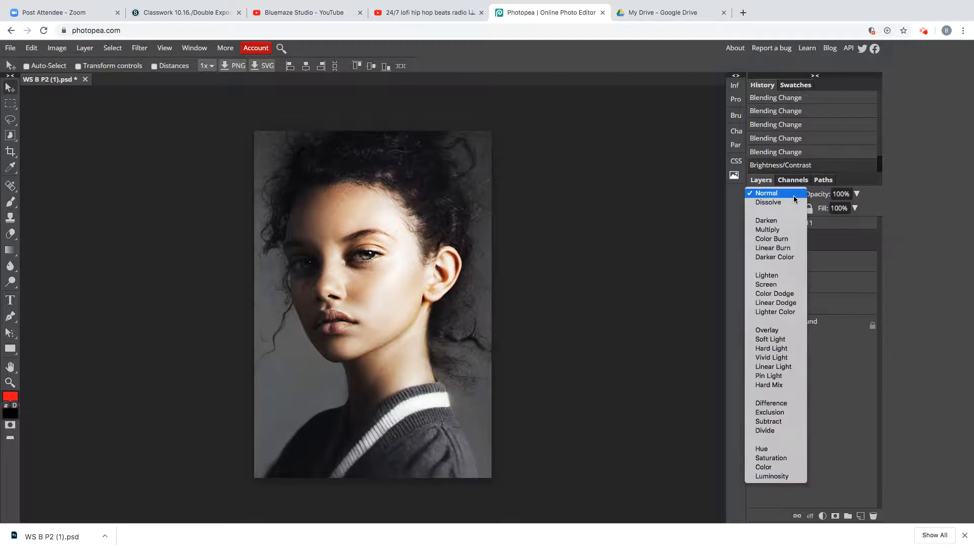
left_click(786, 221)
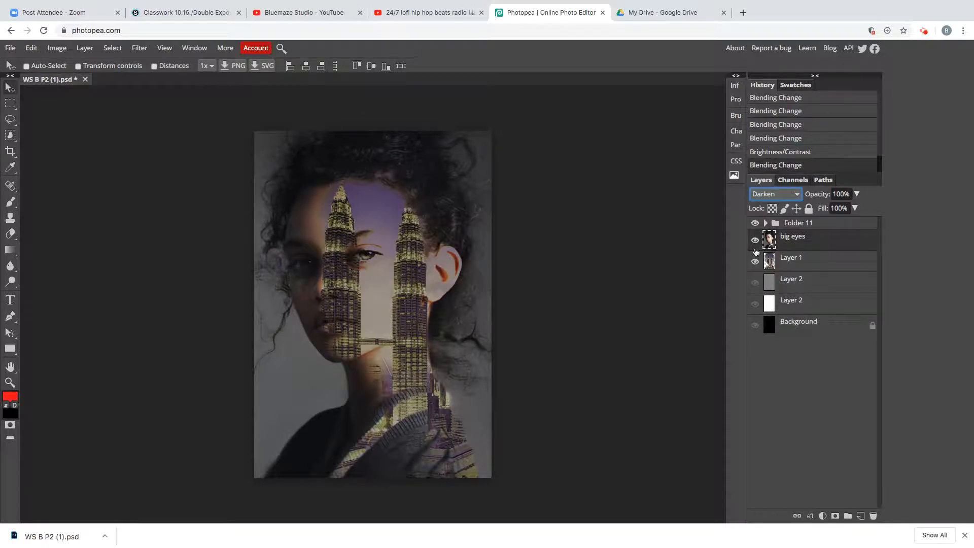
left_click(789, 260)
left_click(794, 239)
left_click(795, 199)
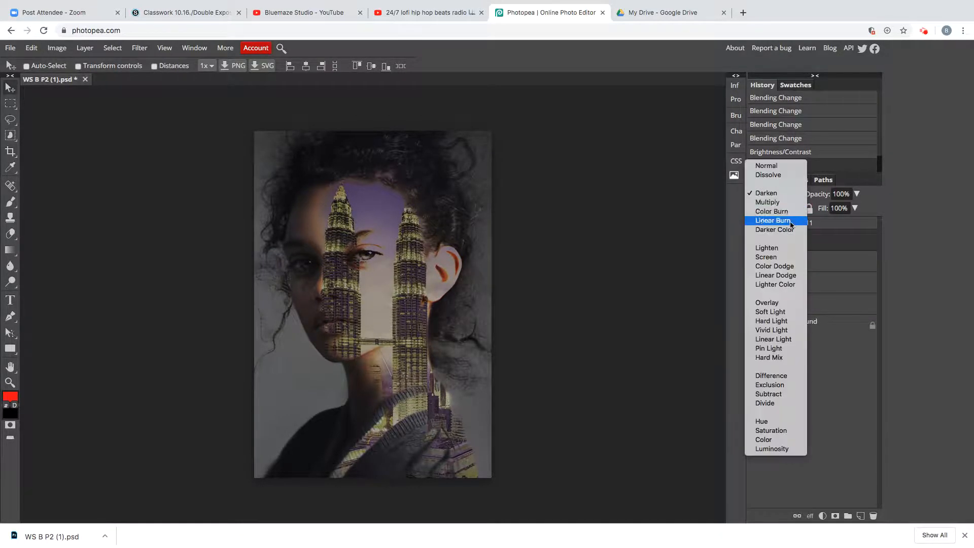
left_click(788, 248)
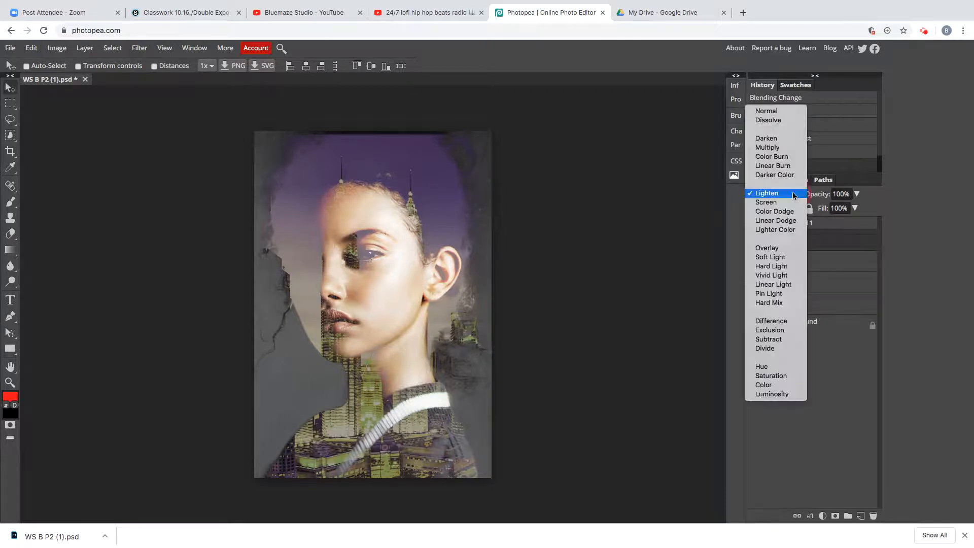
left_click(793, 248)
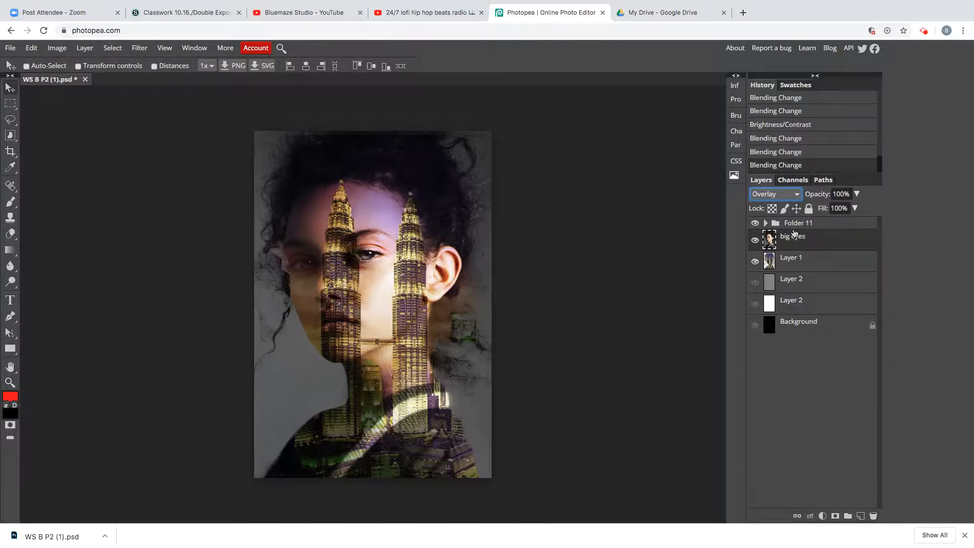
left_click(792, 194)
left_click(775, 57)
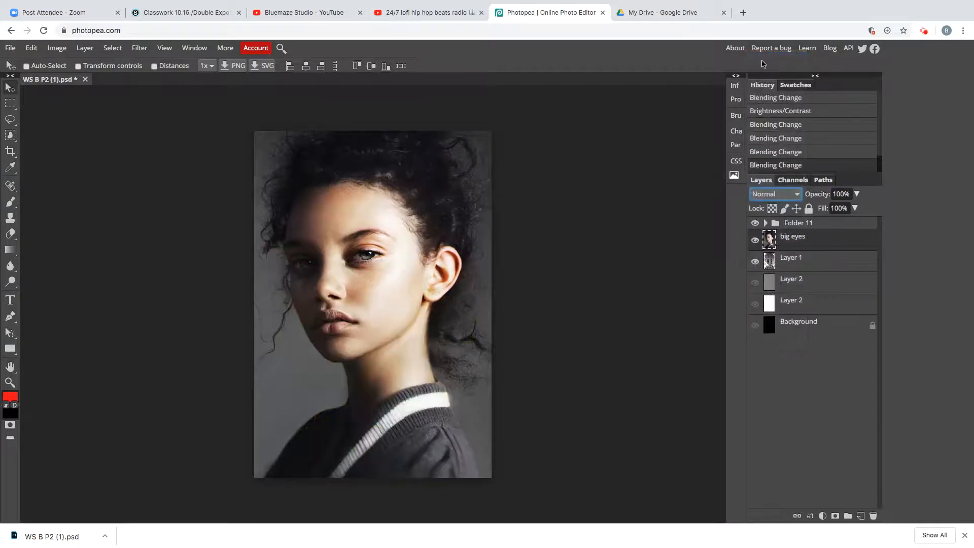
Step: Apply a Hue/Saturation adjustment to the "big eyes" layer, lowering the hue until the skin turns blue
left_click(57, 48)
mouse_move(83, 65)
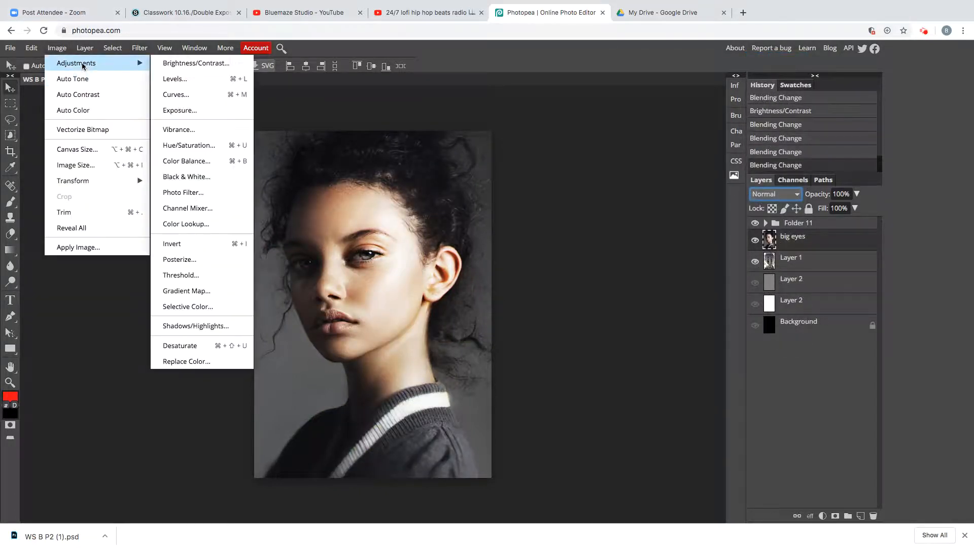
left_click(206, 147)
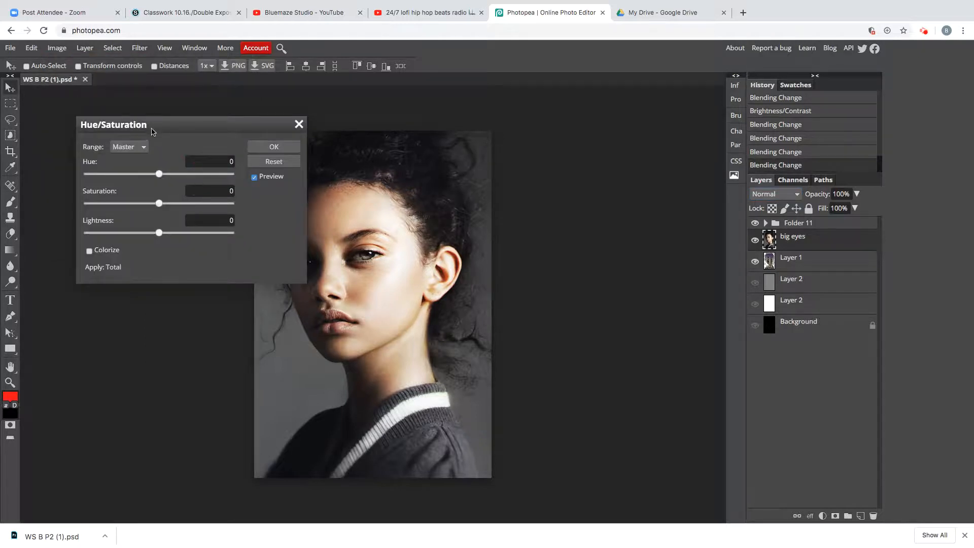
left_click_drag(154, 130, 653, 252)
left_click_drag(638, 295, 571, 315)
left_click(738, 267)
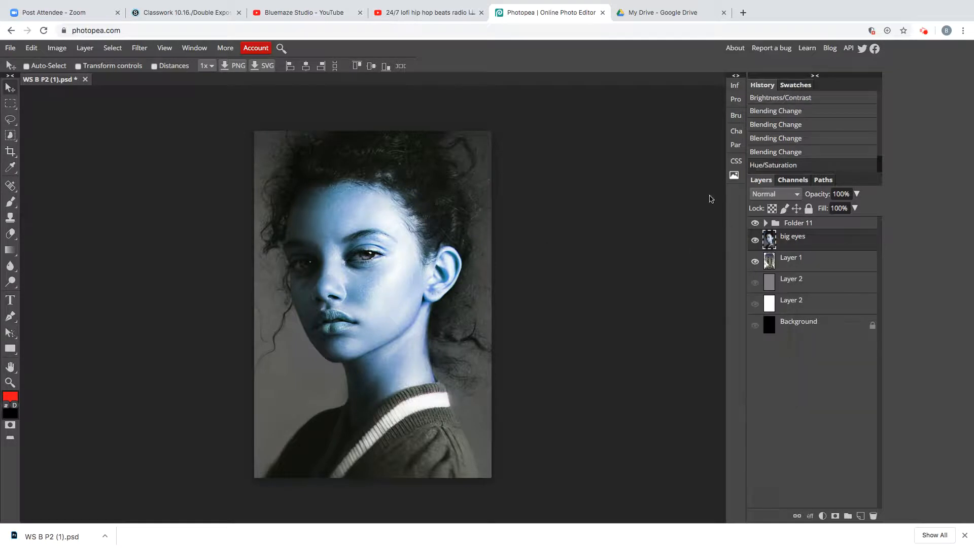
Step: Apply a second Hue/Saturation adjustment in the Master range, raising the hue slightly to shift the portrait's skin toward violet-blue
left_click(57, 48)
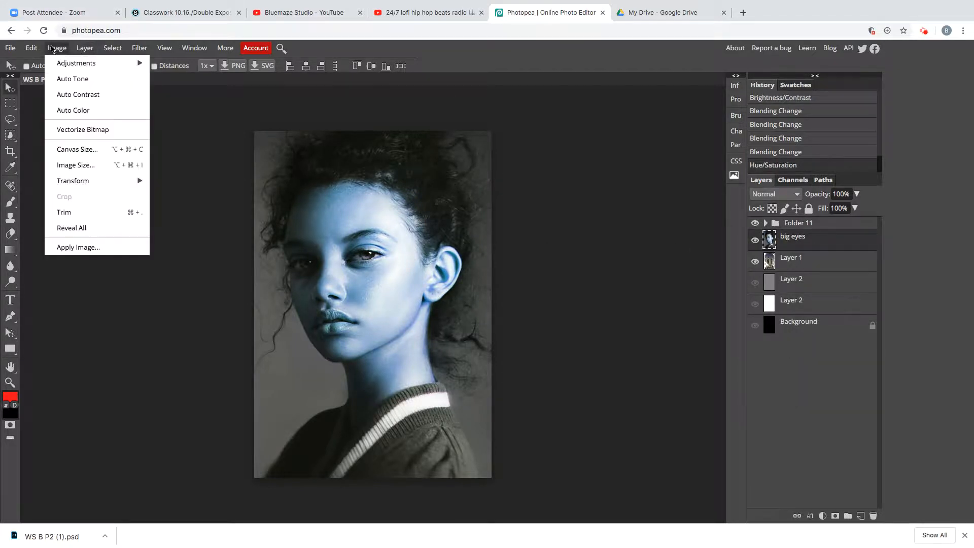
mouse_move(81, 63)
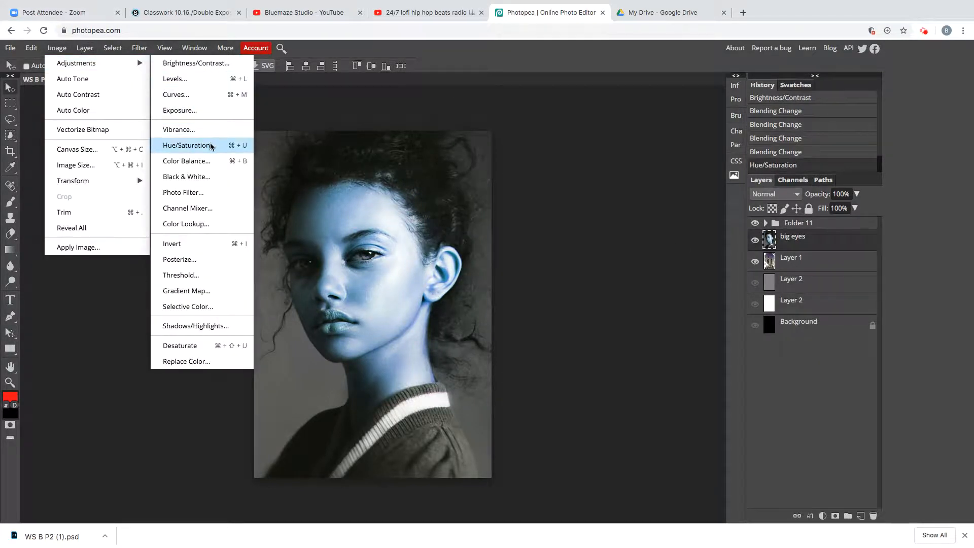
left_click(211, 146)
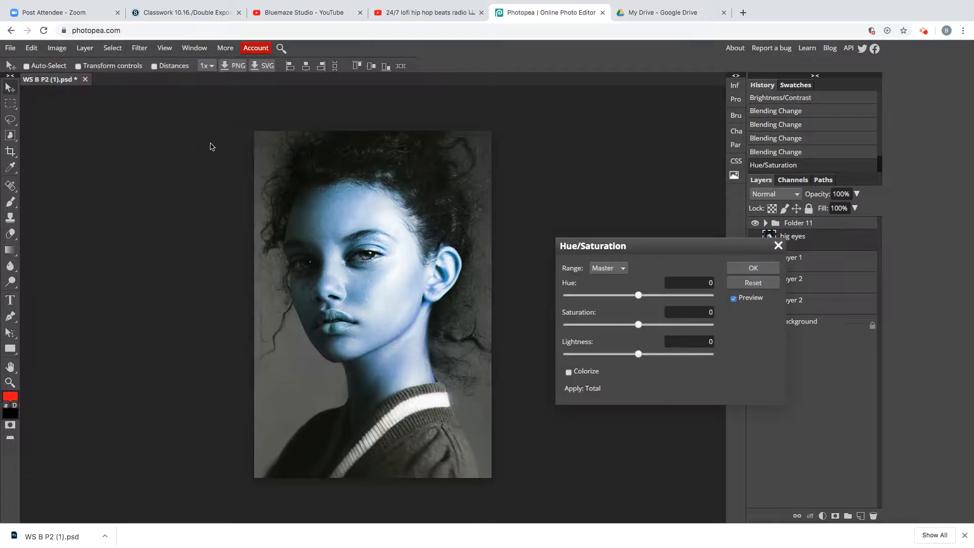
left_click(622, 268)
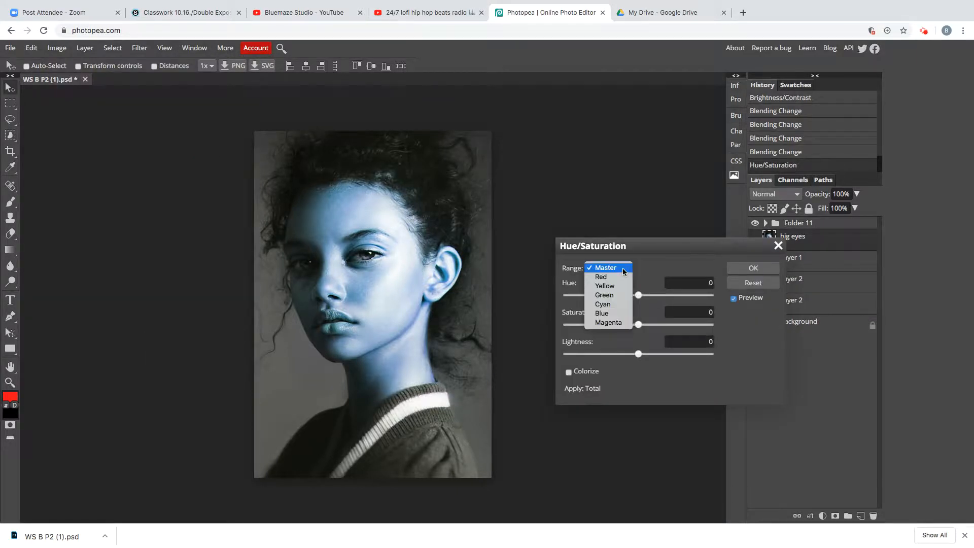
left_click(622, 268)
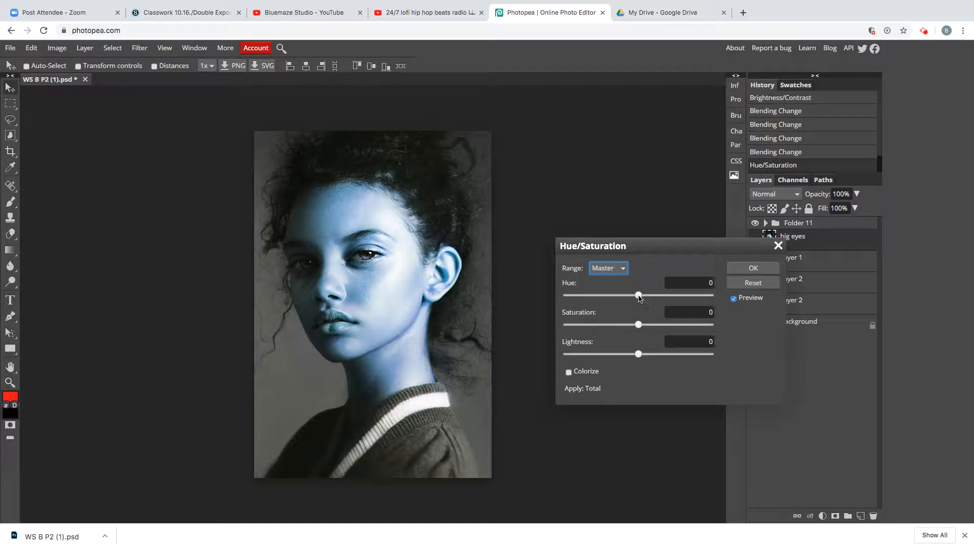
mouse_move(639, 296)
left_mouse_down()
mouse_move(524, 297)
mouse_move(648, 298)
left_mouse_up()
left_click(754, 268)
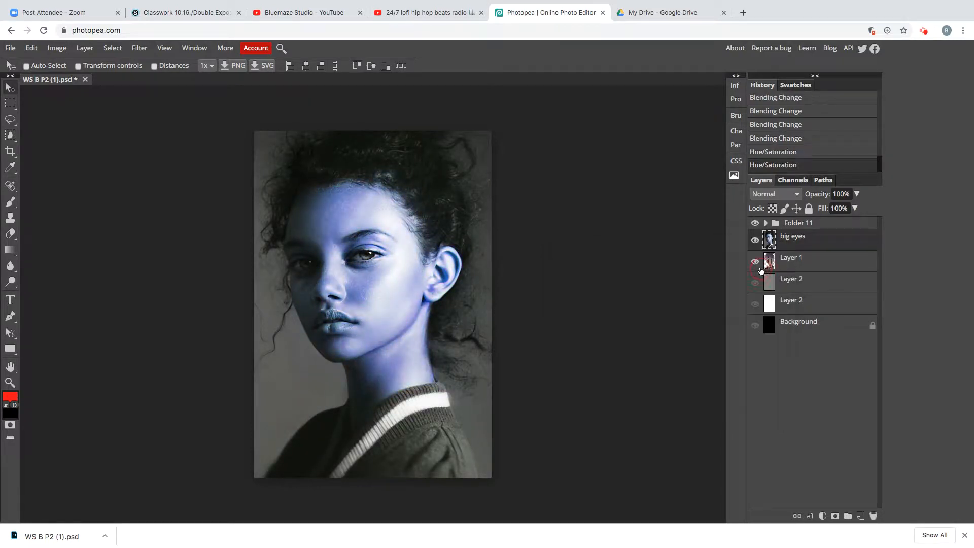
Step: Try the Darken, Multiply and Color Burn blending modes on the blue-toned "big eyes" layer over the city photo
left_click(786, 194)
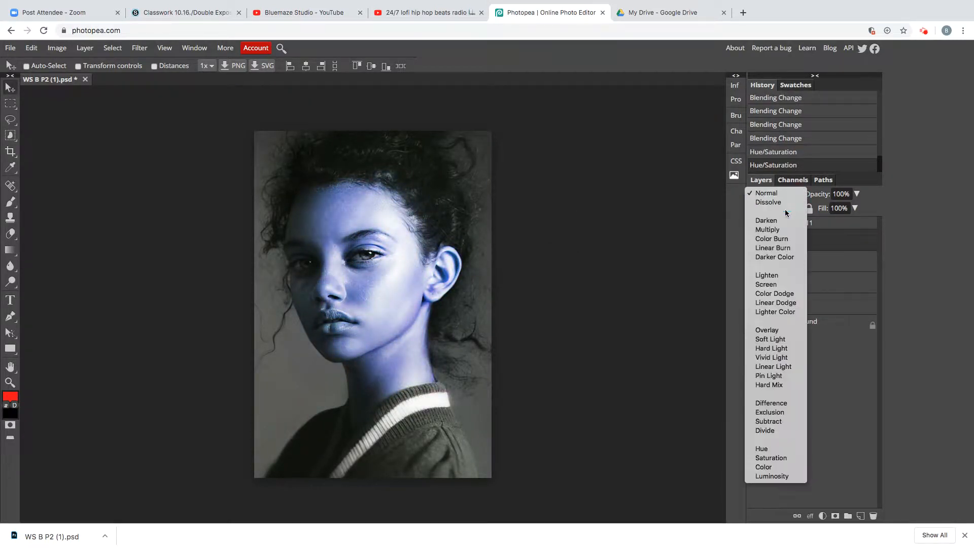
left_click(786, 222)
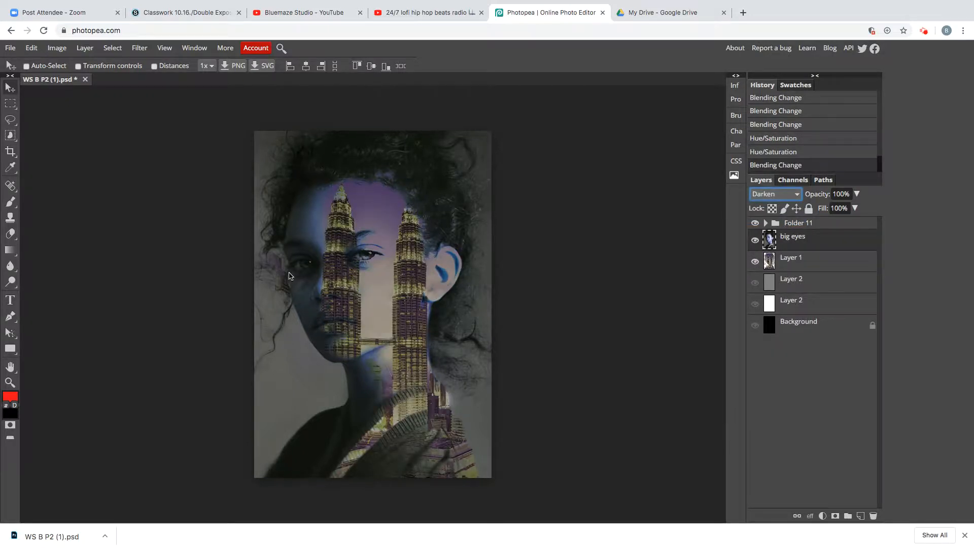
left_click(795, 196)
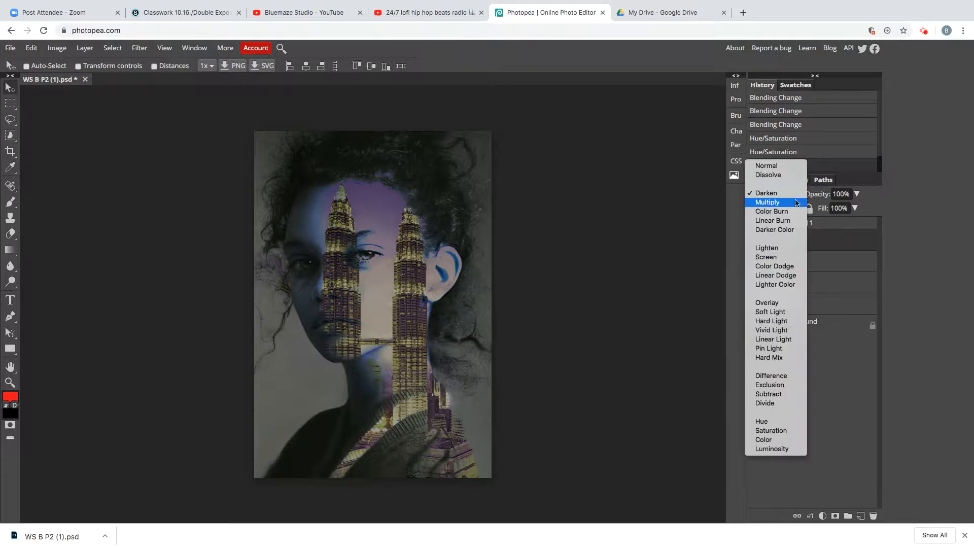
left_click(794, 203)
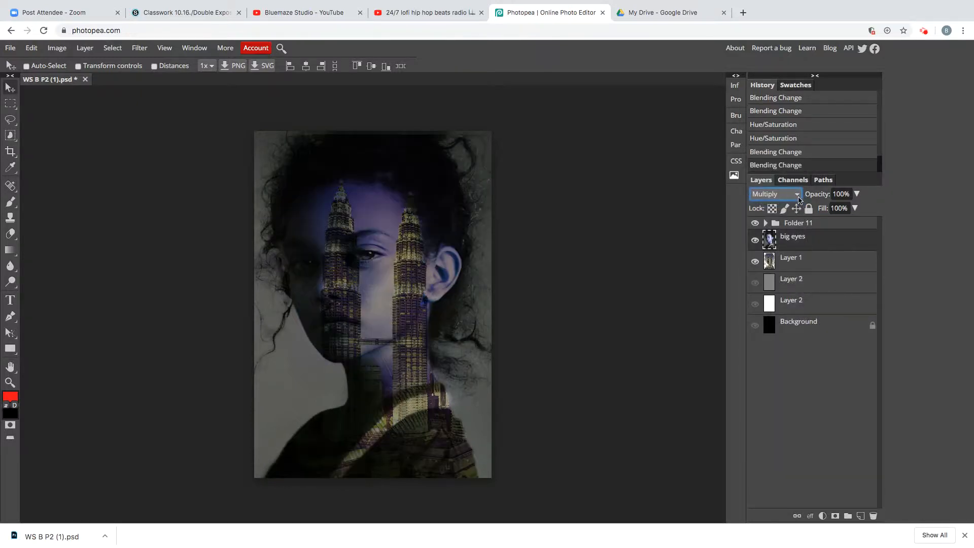
left_click(798, 198)
left_click(792, 203)
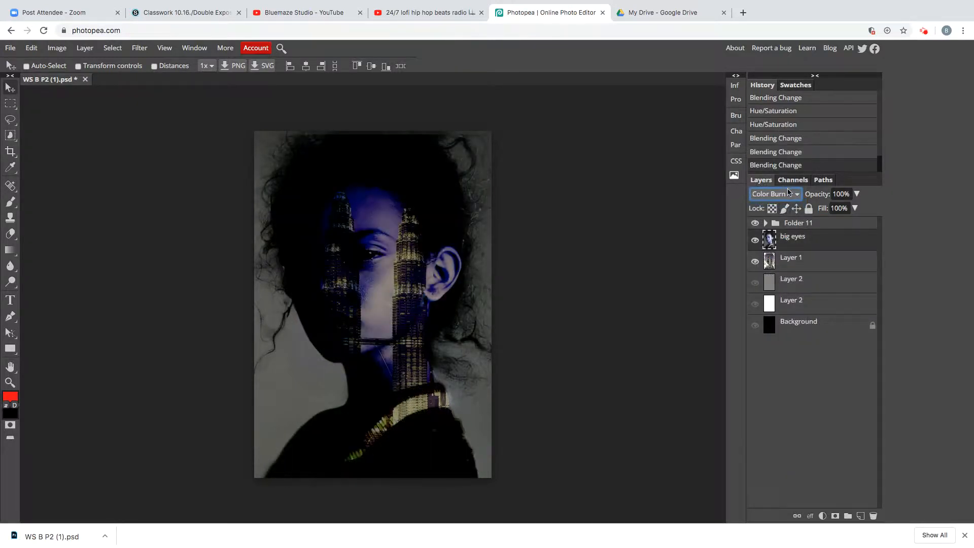
Step: Preview the "big eyes" layer in Lighten, Overlay and Color Dodge over the city photo, and restore Normal blending
left_click(789, 193)
left_click(792, 229)
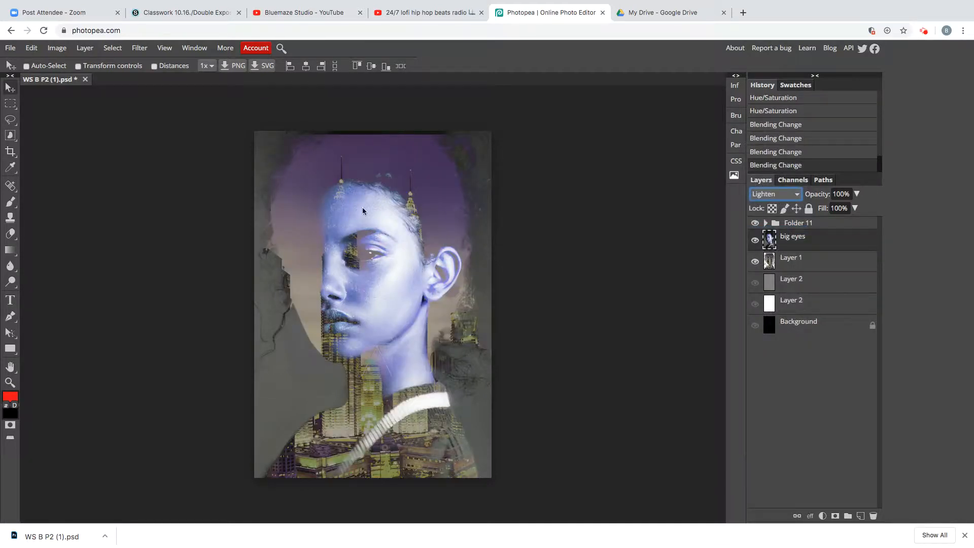
left_click(788, 196)
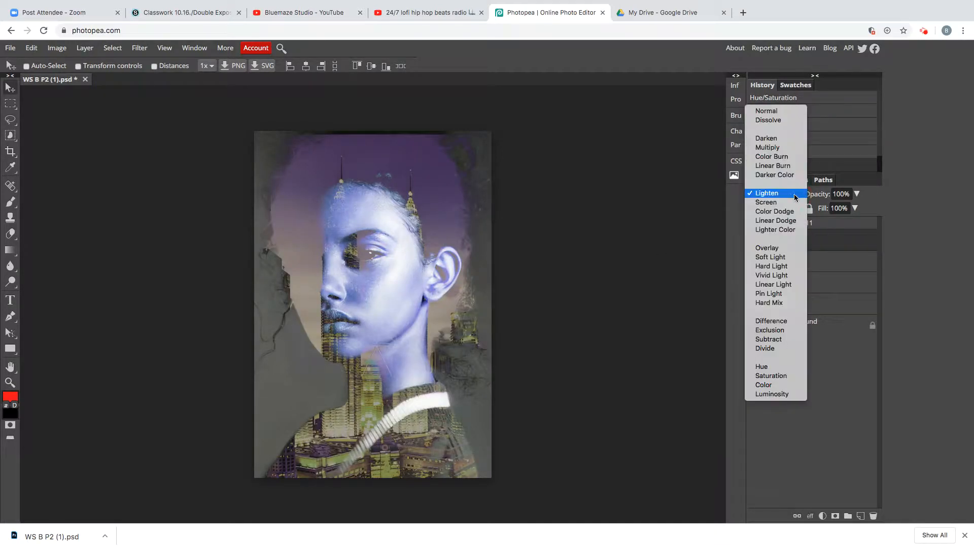
left_click(788, 249)
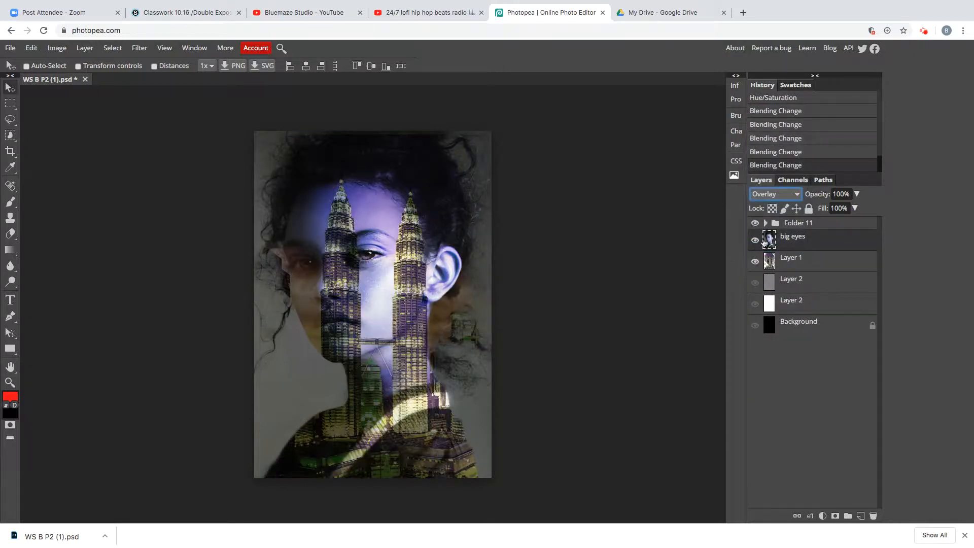
left_click(795, 193)
left_click(777, 158)
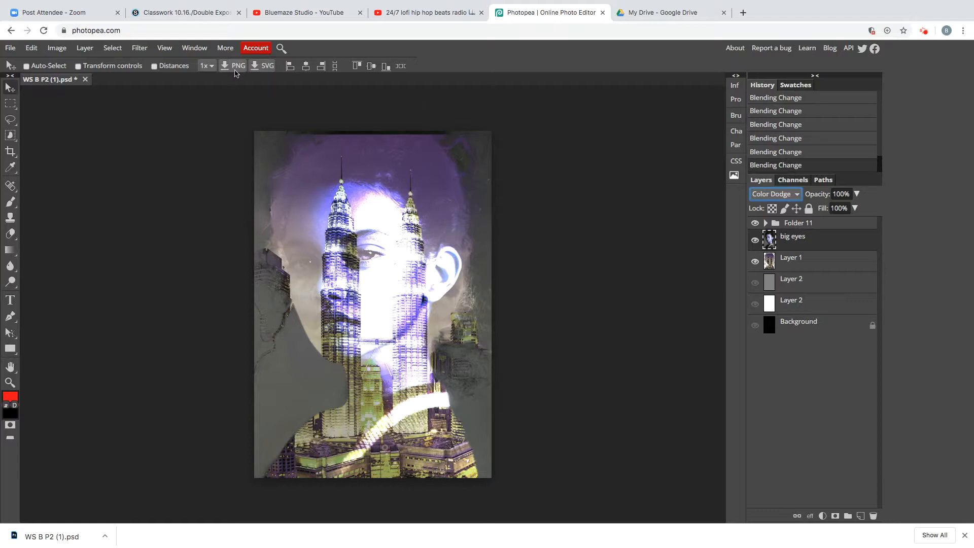
left_click(795, 195)
left_click(767, 92)
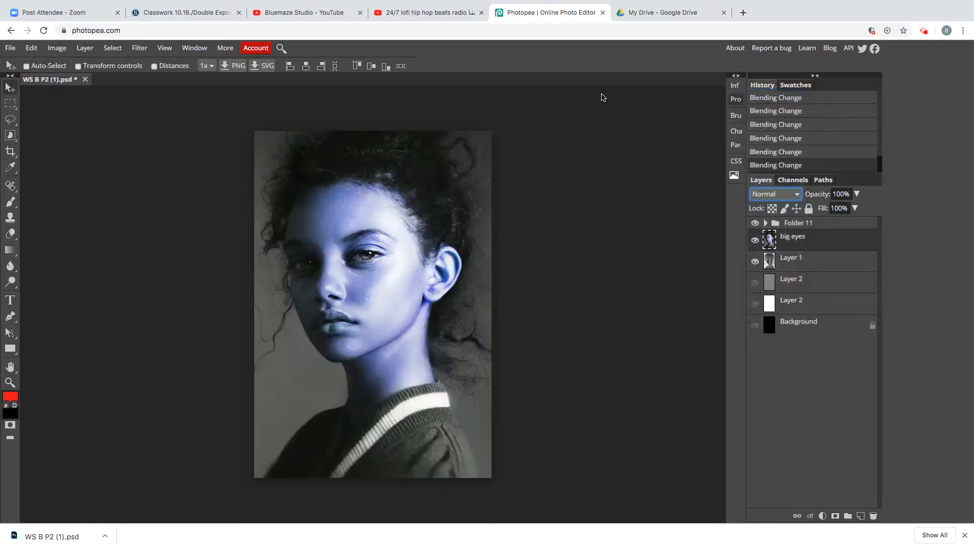
Step: Apply a Posterize adjustment with 3 levels to the "big eyes" layer
left_click(58, 49)
mouse_move(67, 63)
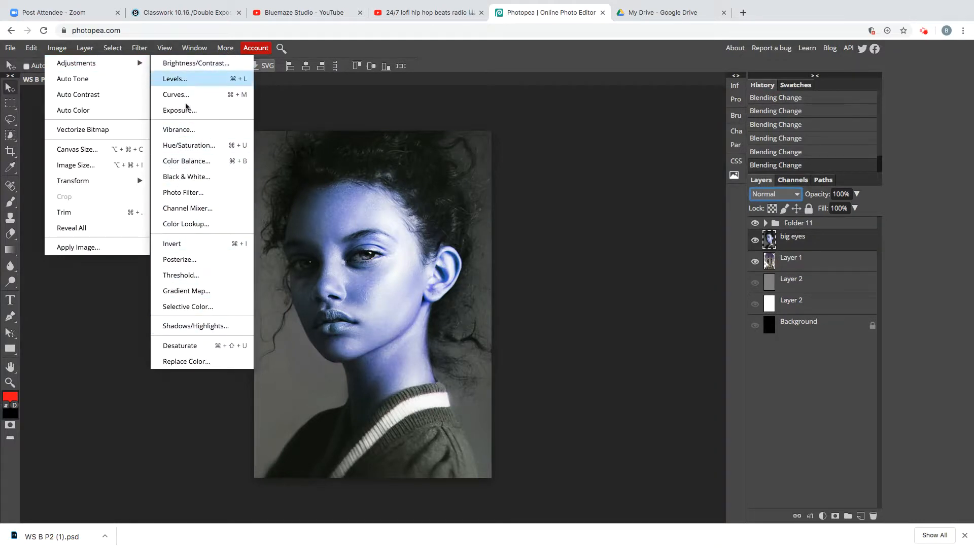
left_click(186, 261)
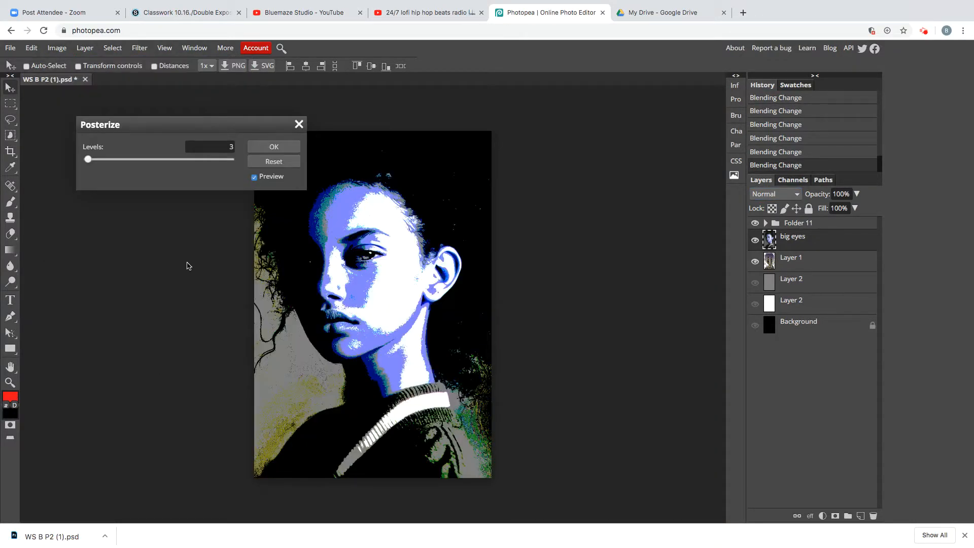
left_click(287, 148)
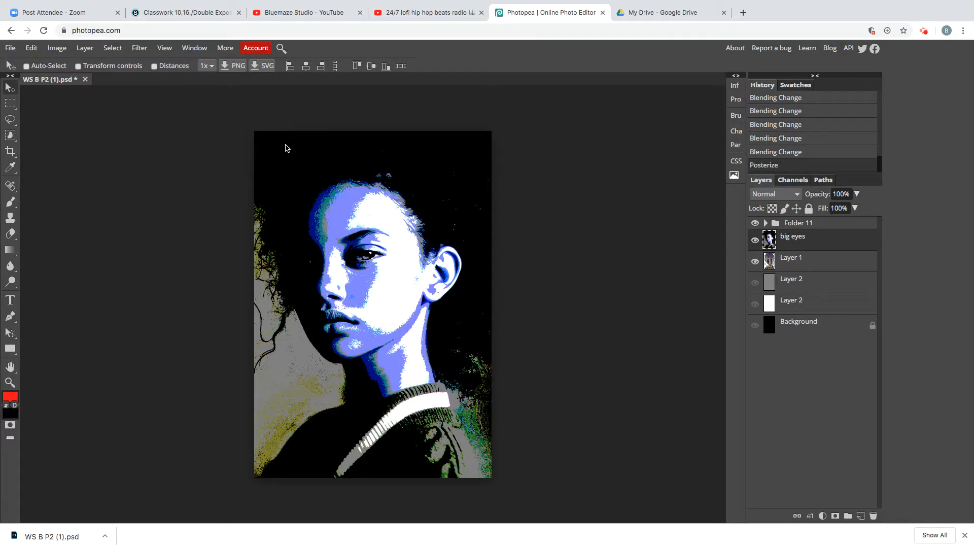
Step: Blend the posterized "big eyes" layer with the city photo in Darken, and switch it to Lighten
left_click(787, 197)
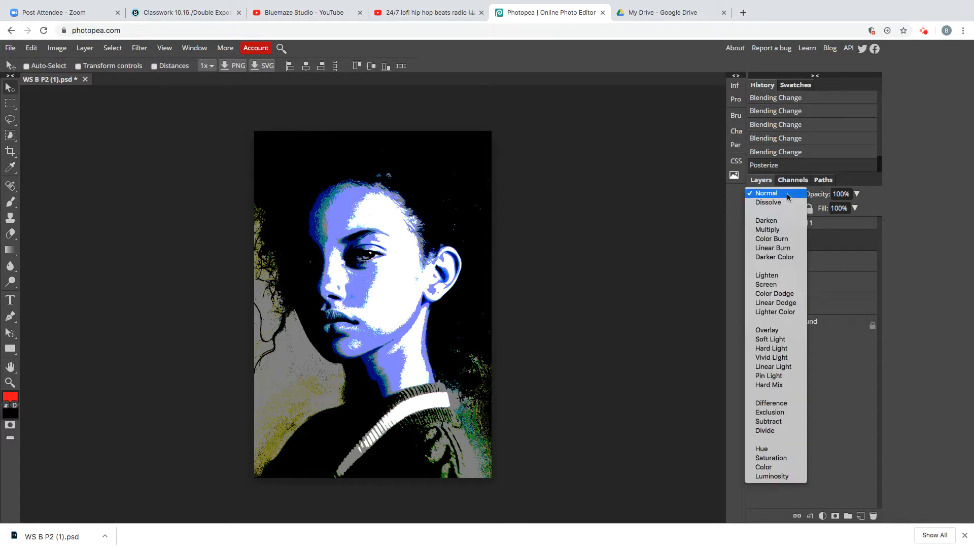
left_click(785, 223)
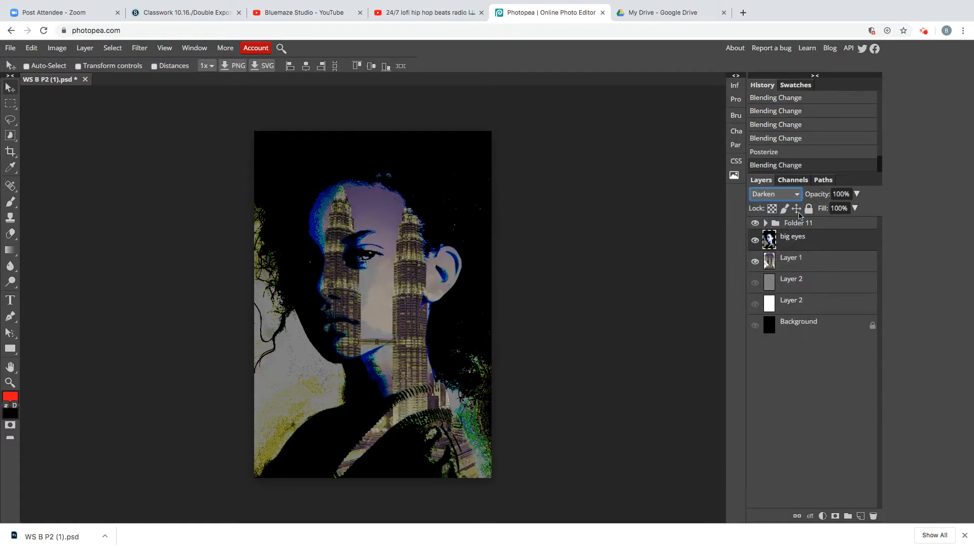
left_click(787, 195)
left_click(792, 249)
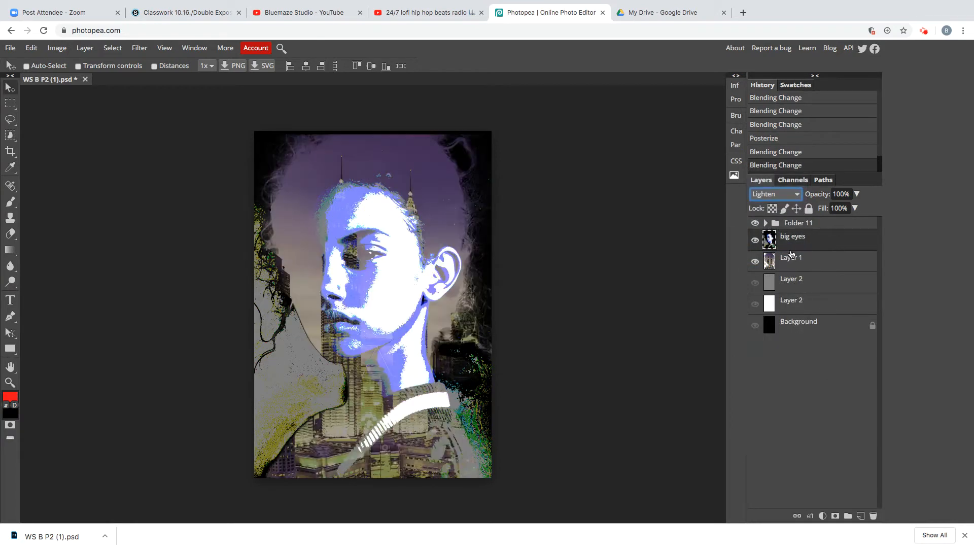